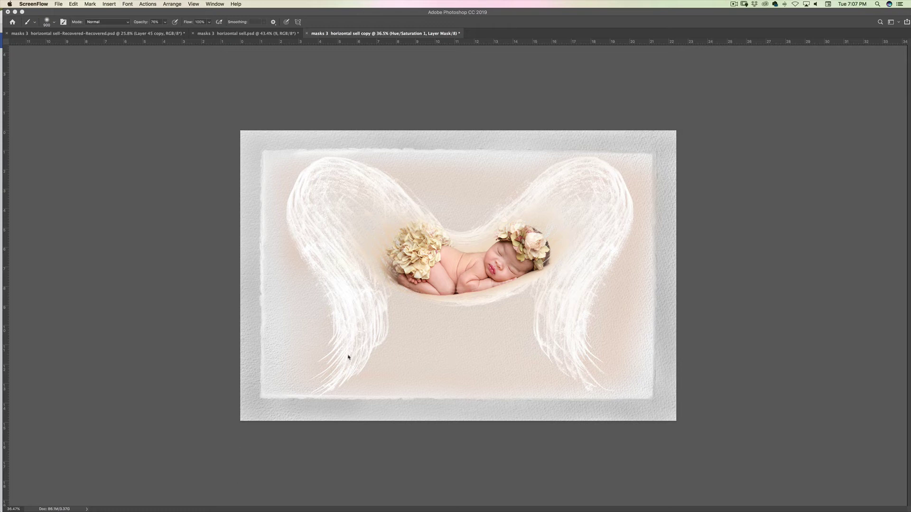
In masks 3 horizontal sell.psd, hide the black brushed rectangle mask, then show and select the wings layer.
{"action": "left_click", "coordinate": [397, 332]}
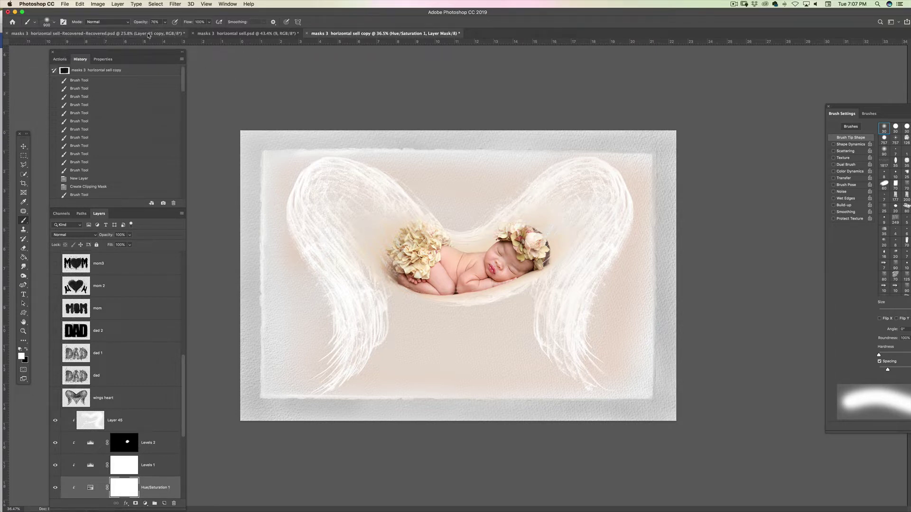
{"action": "left_click", "coordinate": [216, 34]}
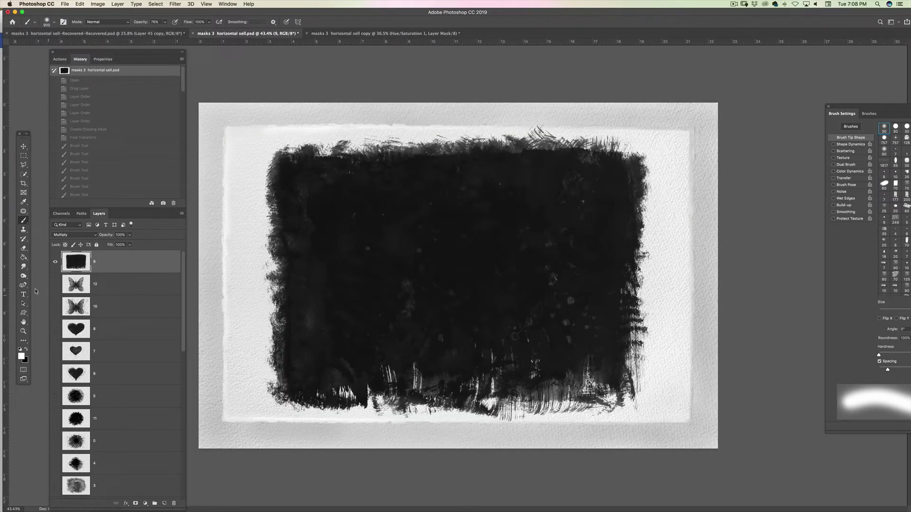
{"action": "left_click", "coordinate": [56, 262]}
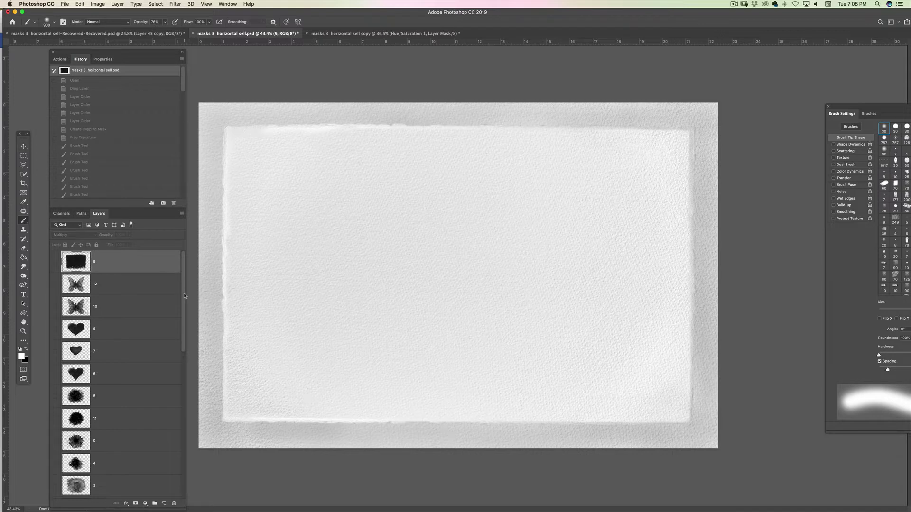
{"action": "left_click_drag", "start_coordinate": [184, 303], "coordinate": [175, 430]}
{"action": "scroll", "coordinate": [175, 432], "scroll_direction": "down", "scroll_amount": 3}
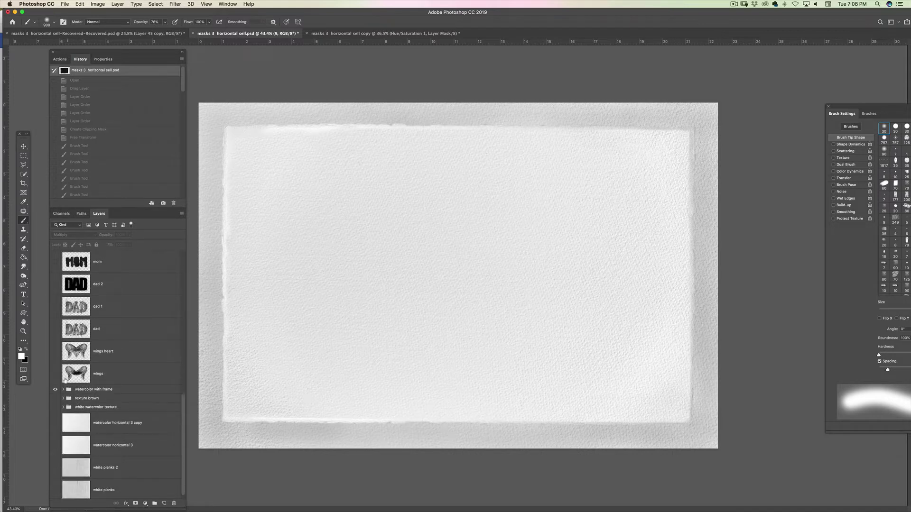
{"action": "left_click", "coordinate": [55, 374]}
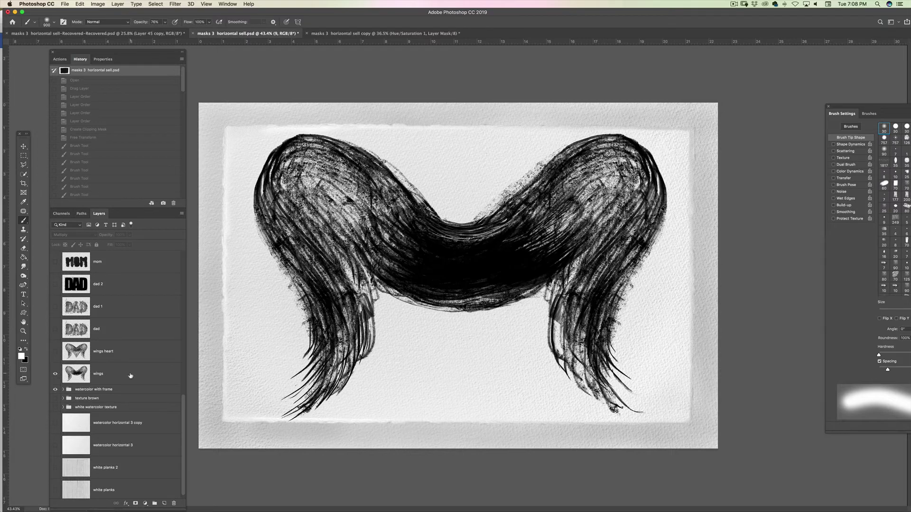
{"action": "left_click", "coordinate": [131, 375]}
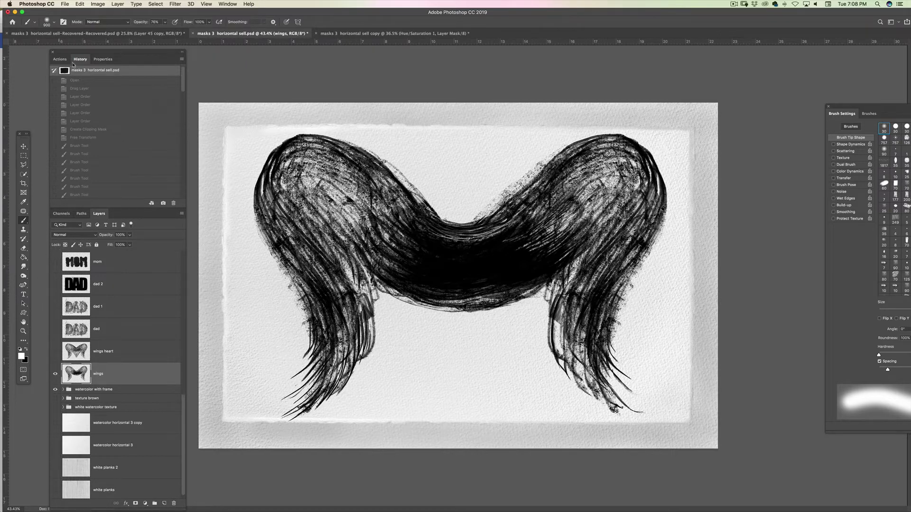
Copy the baby photo layer from the recovered document into masks 3 horizontal sell.psd, placing it above the wings layer.
{"action": "left_click", "coordinate": [100, 33]}
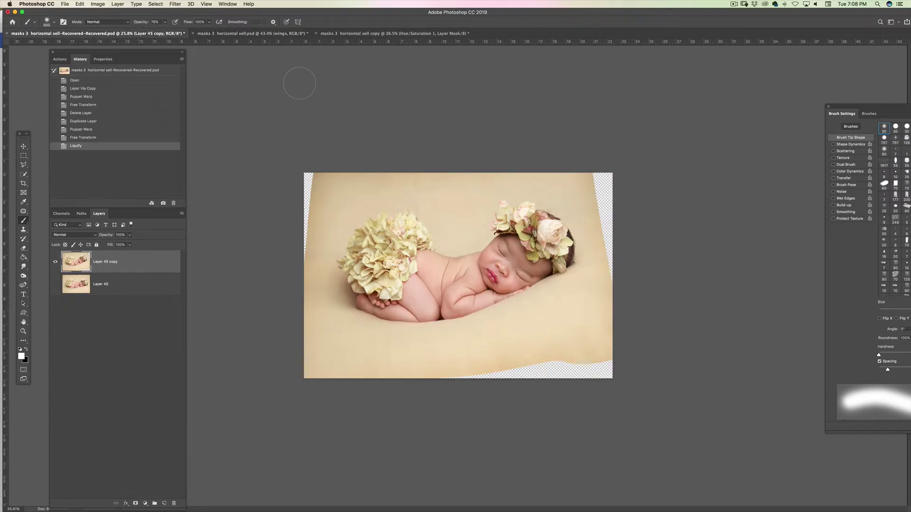
{"action": "left_click", "coordinate": [23, 147]}
{"action": "mouse_move", "coordinate": [456, 287]}
{"action": "left_mouse_down"}
{"action": "mouse_move", "coordinate": [343, 110]}
{"action": "mouse_move", "coordinate": [370, 44]}
{"action": "mouse_move", "coordinate": [283, 34]}
{"action": "left_mouse_up"}
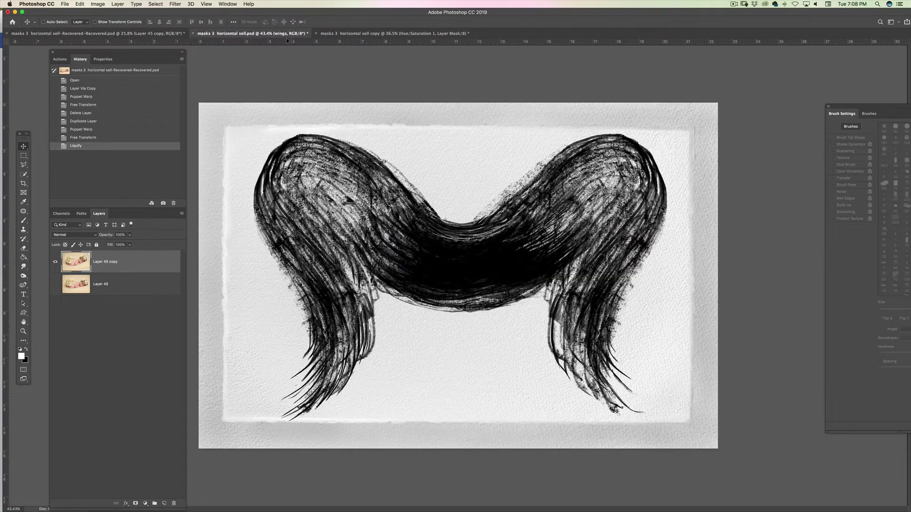
{"action": "left_click_drag", "start_coordinate": [471, 287], "coordinate": [496, 302]}
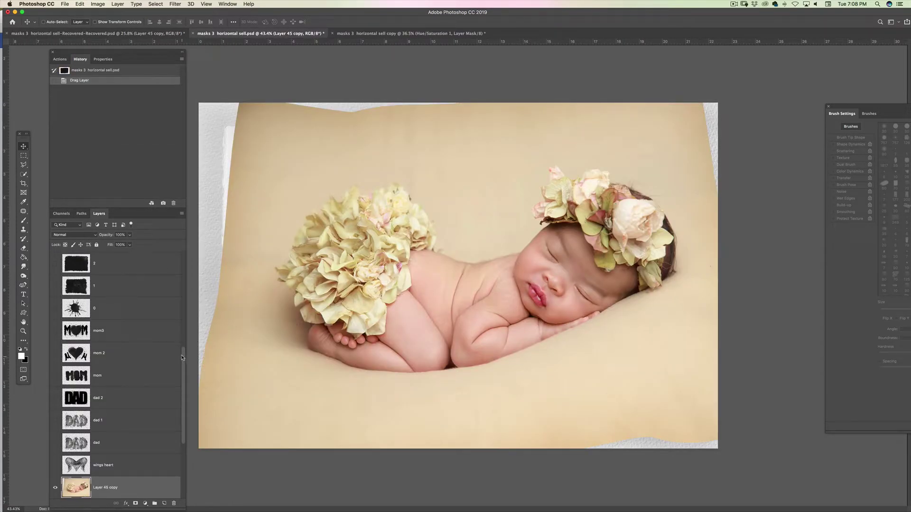
Clip the baby photo layer to the wings layer with a clipping mask.
{"action": "left_click_drag", "start_coordinate": [181, 357], "coordinate": [181, 407]}
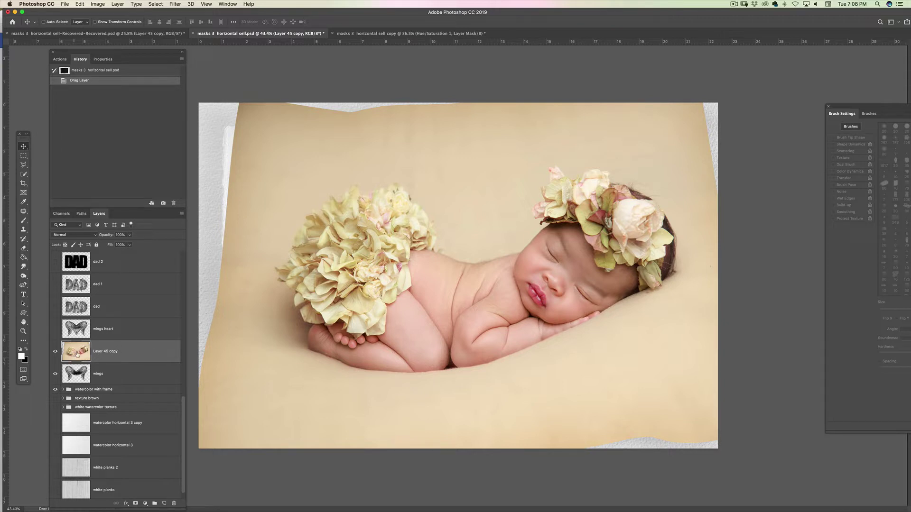
{"action": "right_click", "coordinate": [150, 354]}
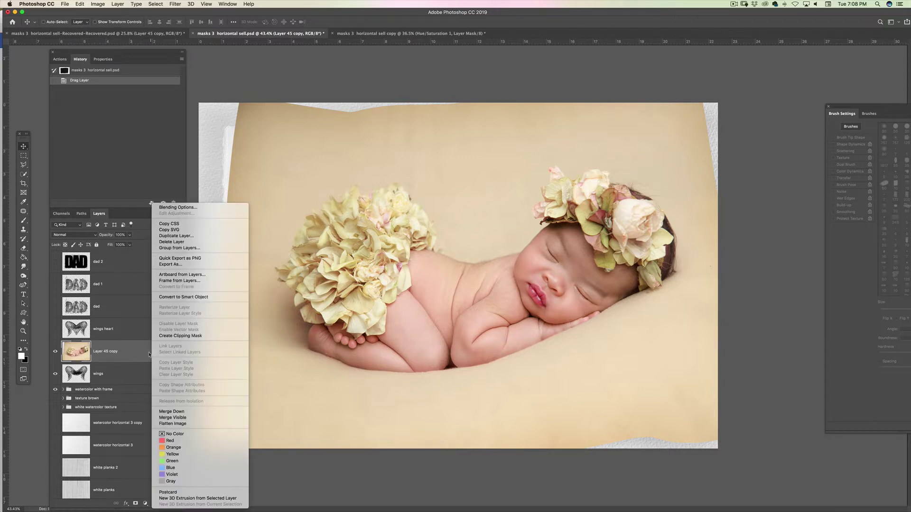
{"action": "left_click", "coordinate": [188, 334]}
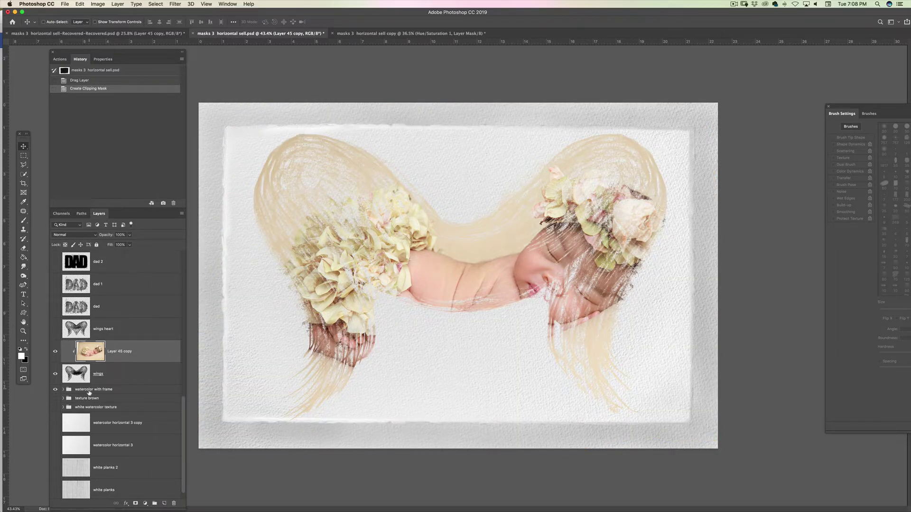
Free Transform the baby photo to about 46% and centre the baby over the solid middle of the wings.
{"action": "left_click", "coordinate": [80, 4]}
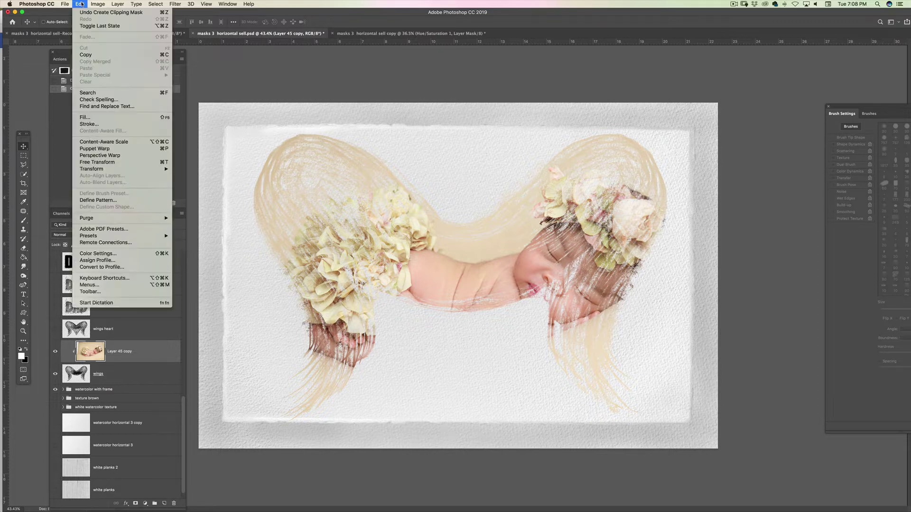
{"action": "left_click", "coordinate": [126, 164]}
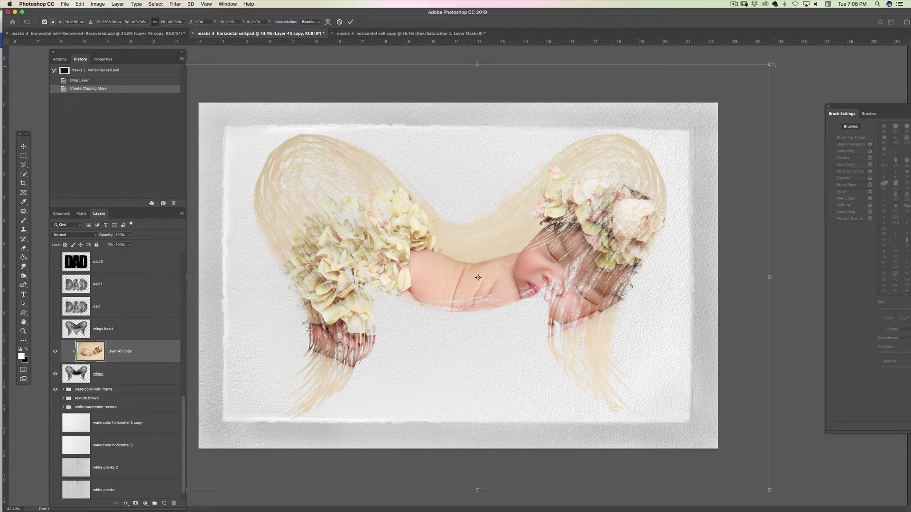
{"action": "left_click_drag", "start_coordinate": [769, 64], "coordinate": [532, 237]}
{"action": "left_click_drag", "start_coordinate": [396, 377], "coordinate": [488, 286]}
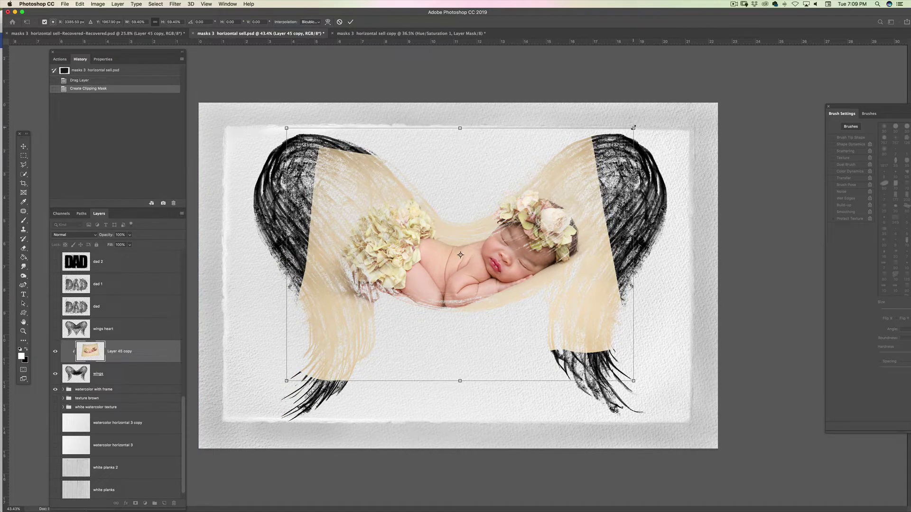
{"action": "left_click_drag", "start_coordinate": [633, 128], "coordinate": [555, 185]}
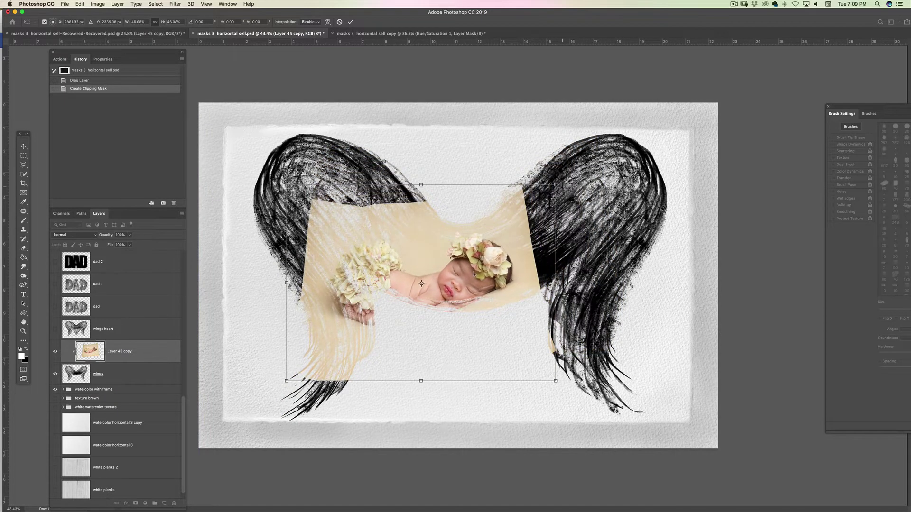
{"action": "left_click_drag", "start_coordinate": [468, 308], "coordinate": [508, 275]}
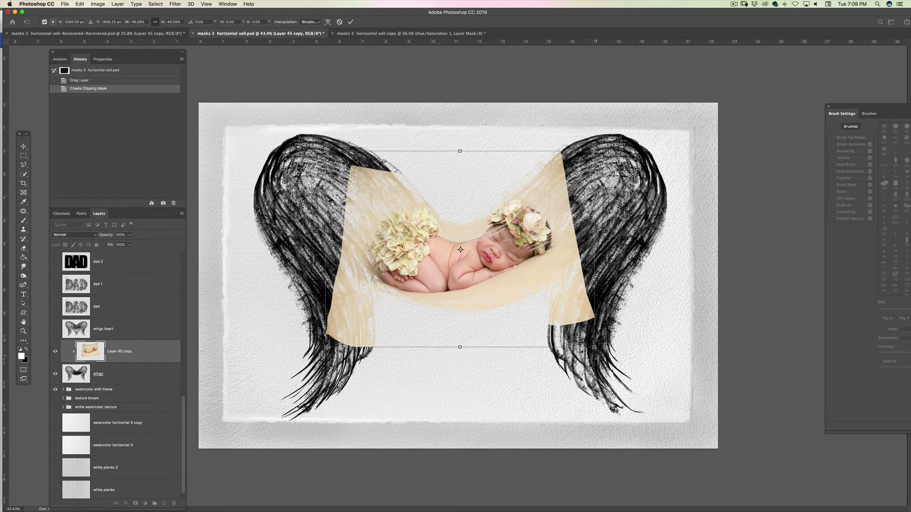
Rotate the baby photo clockwise by about 7°, scale it to about 45%, and settle the baby in the curve between the wings.
{"action": "left_click_drag", "start_coordinate": [603, 357], "coordinate": [581, 382]}
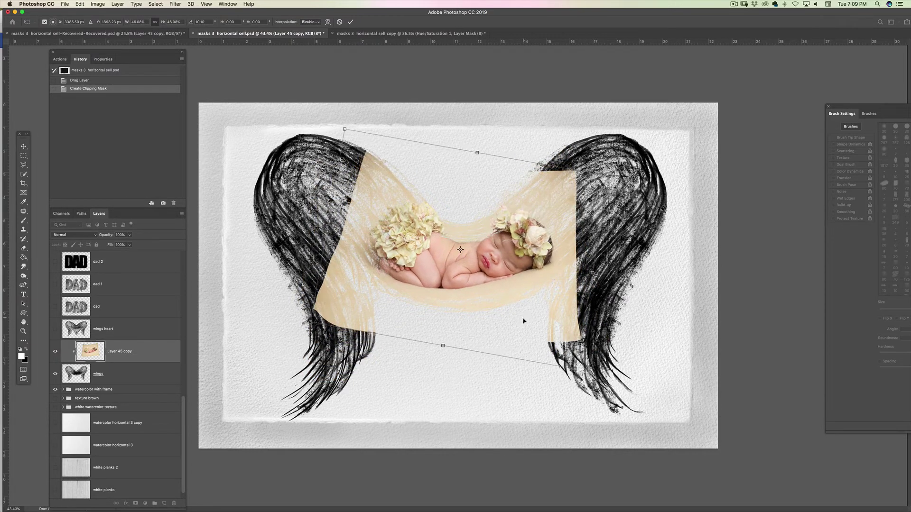
{"action": "left_click_drag", "start_coordinate": [524, 317], "coordinate": [530, 326]}
{"action": "left_click_drag", "start_coordinate": [593, 391], "coordinate": [579, 368]}
{"action": "left_click_drag", "start_coordinate": [550, 320], "coordinate": [556, 312]}
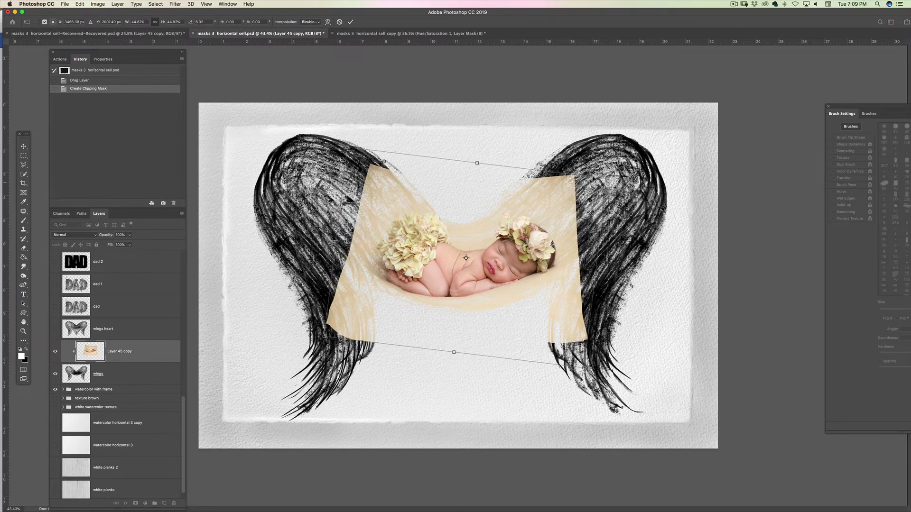
{"action": "left_click", "coordinate": [351, 22]}
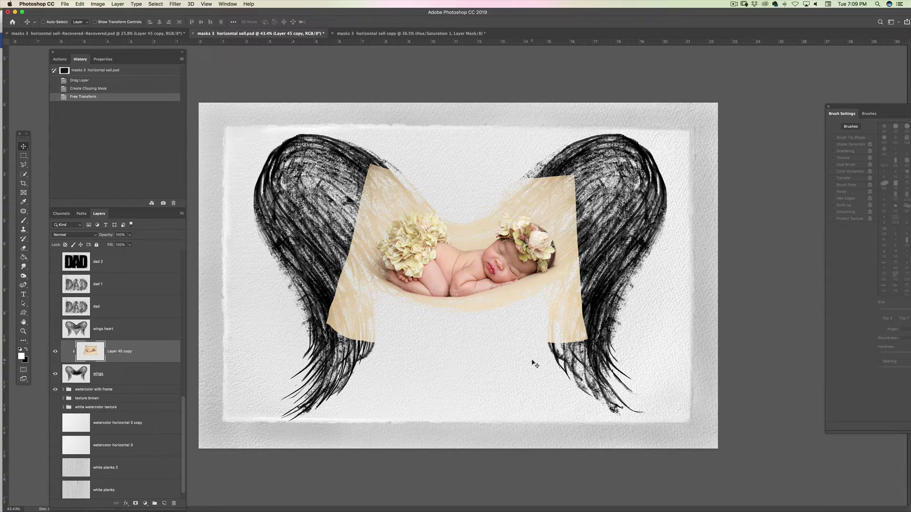
Paint black with a smaller soft brush on the wings layer over the baby's face, flower headband and arm to fill gaps in the mask.
{"action": "key", "text": "z"}
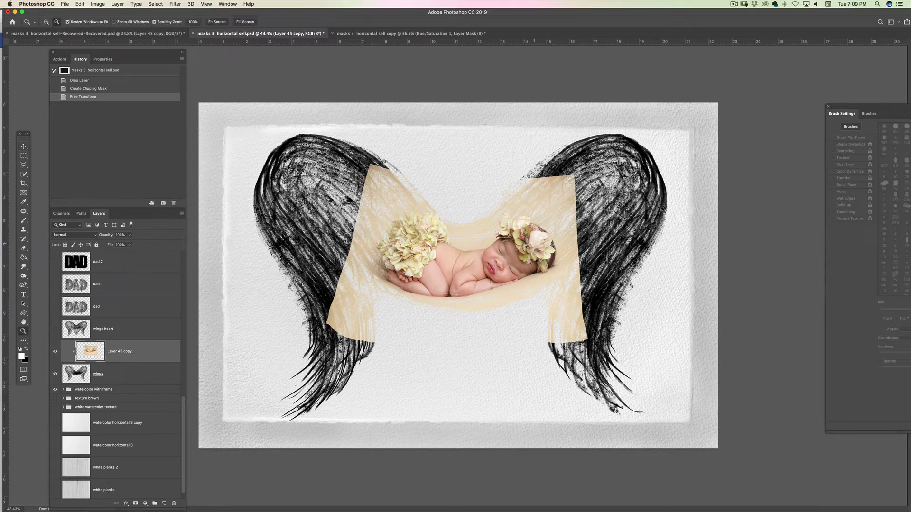
{"action": "left_click_drag", "start_coordinate": [529, 263], "coordinate": [550, 256]}
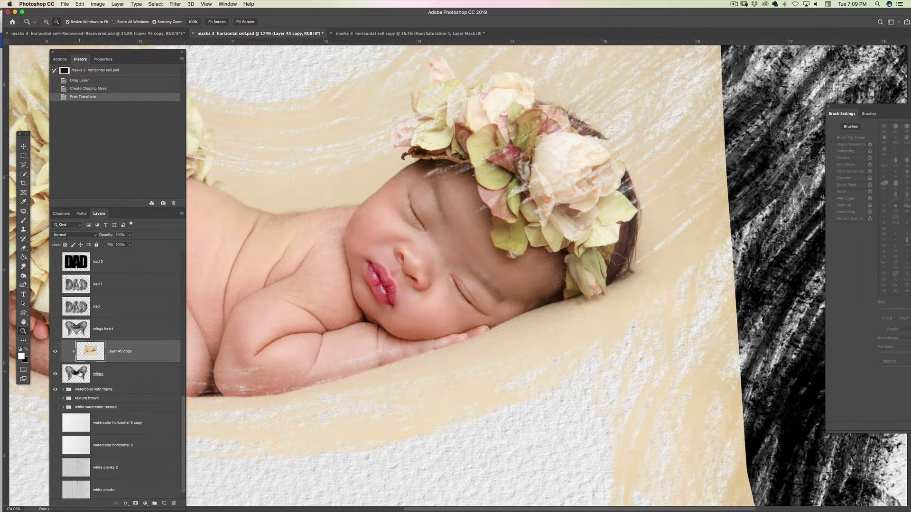
{"action": "left_click", "coordinate": [79, 374]}
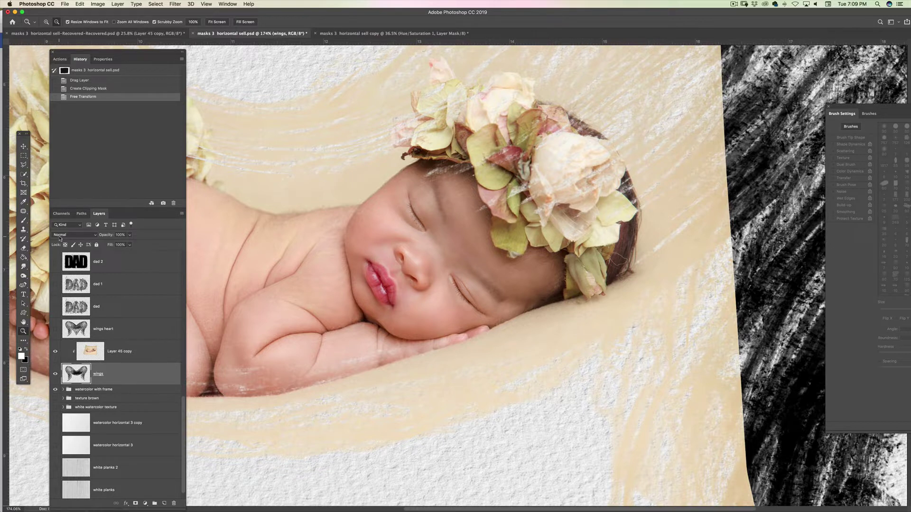
{"action": "key", "text": "b"}
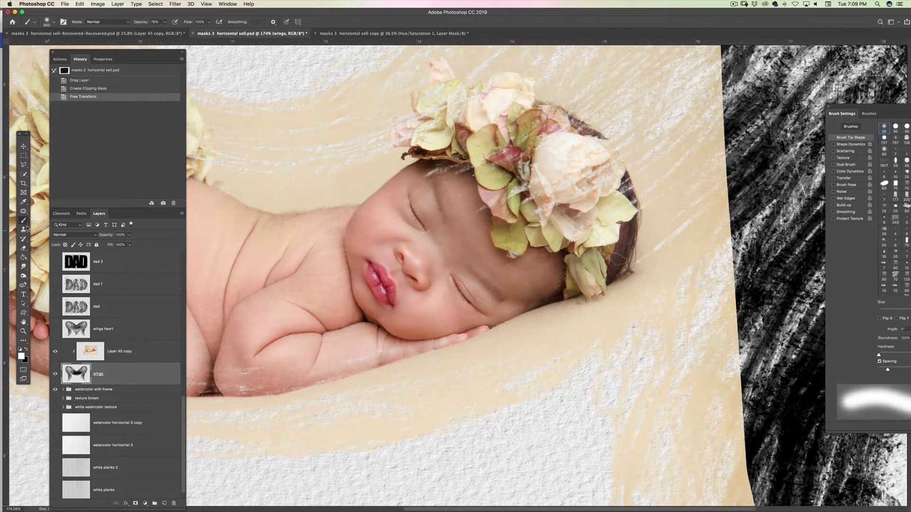
{"action": "left_click", "coordinate": [26, 350]}
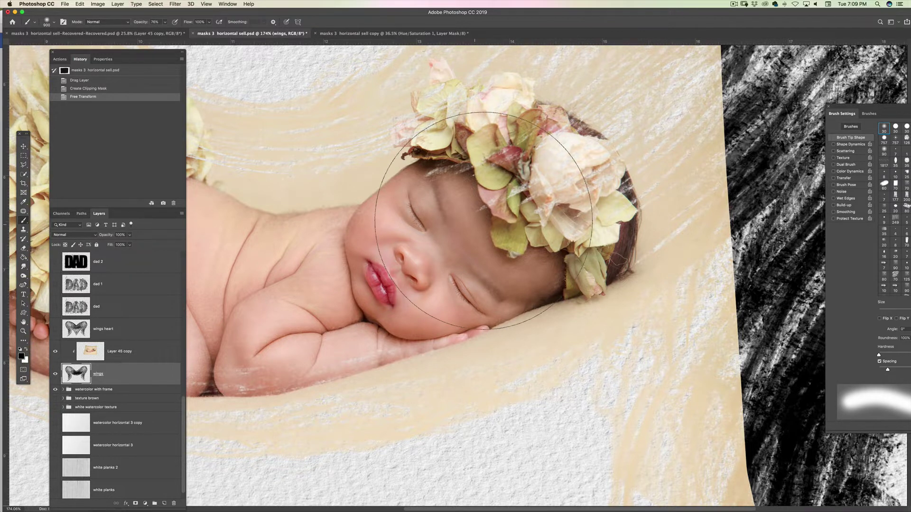
{"action": "key", "text": "bracketleft"}
{"action": "key", "text": "bracketleft"}
{"action": "key", "text": "bracketleft"}
{"action": "key", "text": "bracketleft"}
{"action": "key", "text": "bracketleft"}
{"action": "key", "text": "bracketleft"}
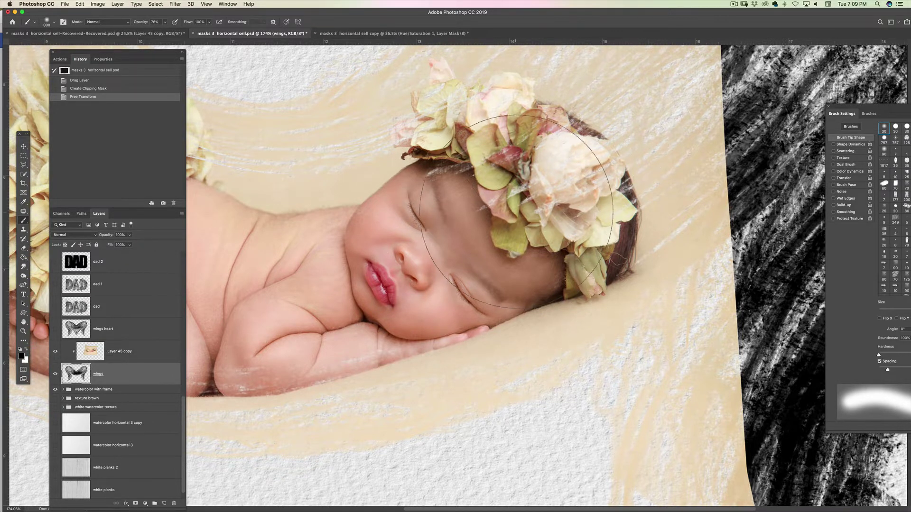
{"action": "mouse_move", "coordinate": [536, 190]}
{"action": "left_mouse_down"}
{"action": "mouse_move", "coordinate": [456, 173]}
{"action": "mouse_move", "coordinate": [562, 188]}
{"action": "mouse_move", "coordinate": [513, 241]}
{"action": "mouse_move", "coordinate": [486, 232]}
{"action": "left_mouse_up"}
{"action": "mouse_move", "coordinate": [426, 226]}
{"action": "left_mouse_down"}
{"action": "mouse_move", "coordinate": [432, 213]}
{"action": "mouse_move", "coordinate": [434, 267]}
{"action": "left_mouse_up"}
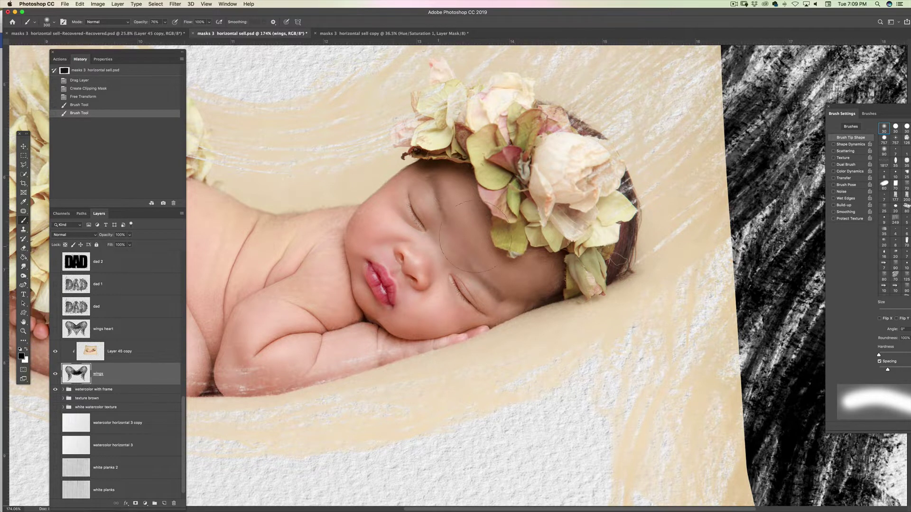
{"action": "left_click", "coordinate": [493, 248]}
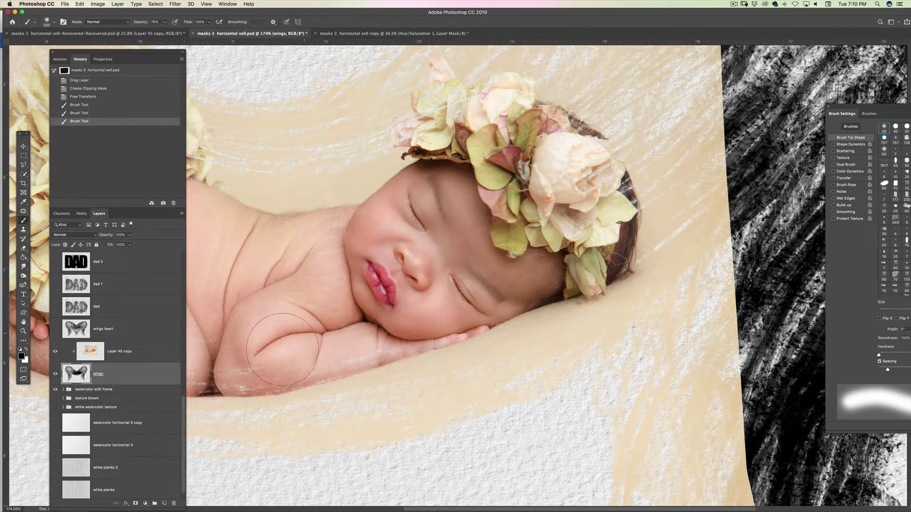
{"action": "mouse_move", "coordinate": [283, 349]}
{"action": "left_mouse_down"}
{"action": "mouse_move", "coordinate": [370, 367]}
{"action": "mouse_move", "coordinate": [307, 334]}
{"action": "mouse_move", "coordinate": [310, 284]}
{"action": "left_mouse_up"}
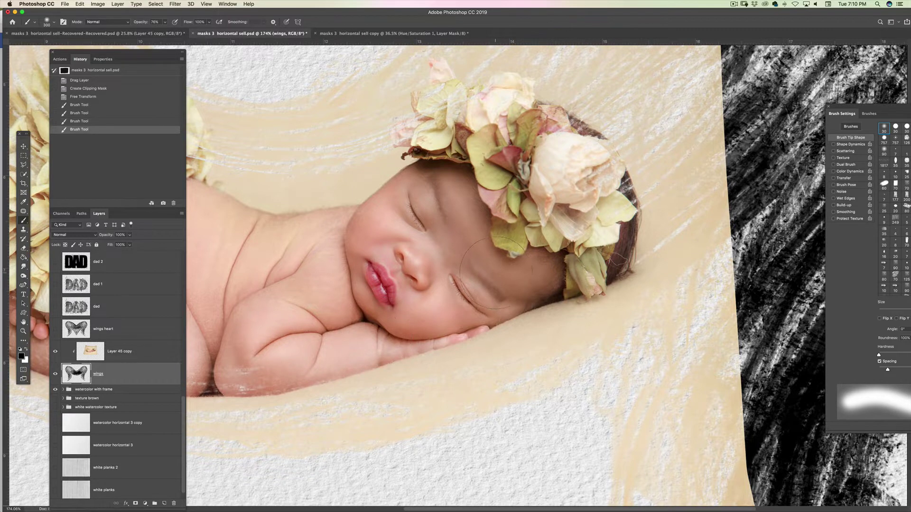
On the baby photo layer, sample the beige backdrop beside the flowers and paint a first stroke past the photo's left edge.
{"action": "key", "text": "z"}
{"action": "mouse_move", "coordinate": [496, 273]}
{"action": "left_mouse_down"}
{"action": "mouse_move", "coordinate": [476, 278]}
{"action": "mouse_move", "coordinate": [495, 276]}
{"action": "left_mouse_up"}
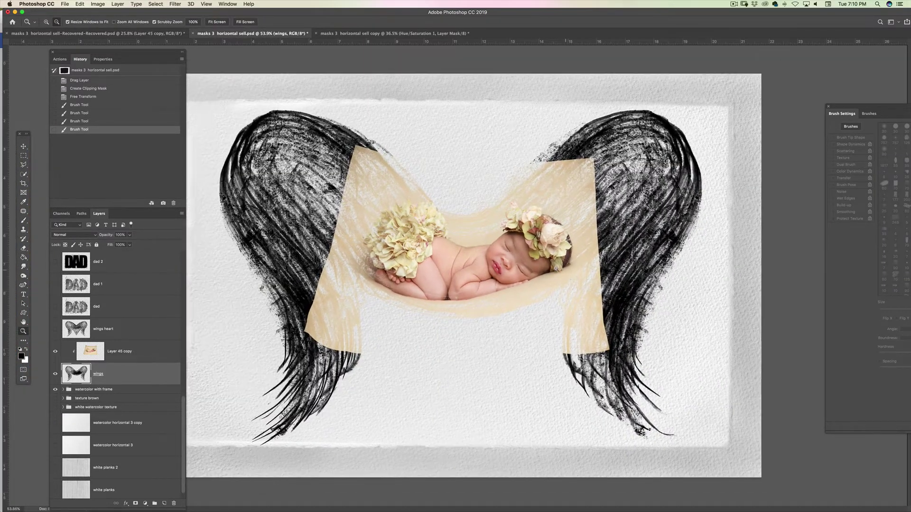
{"action": "key", "text": "super+minus"}
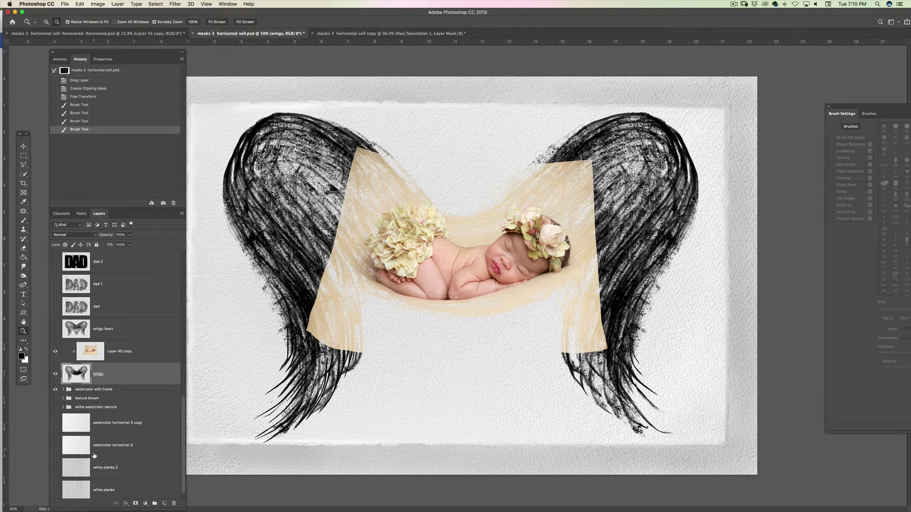
{"action": "key", "text": "b"}
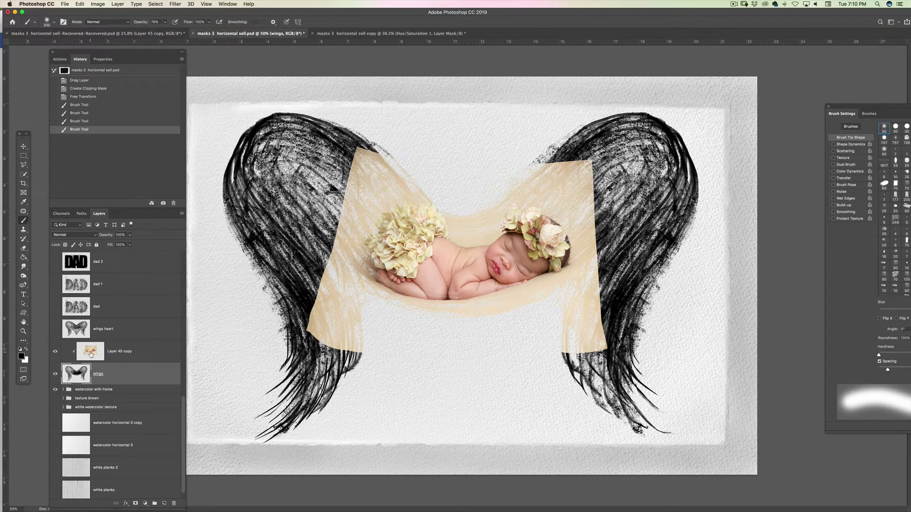
{"action": "left_click", "coordinate": [91, 354]}
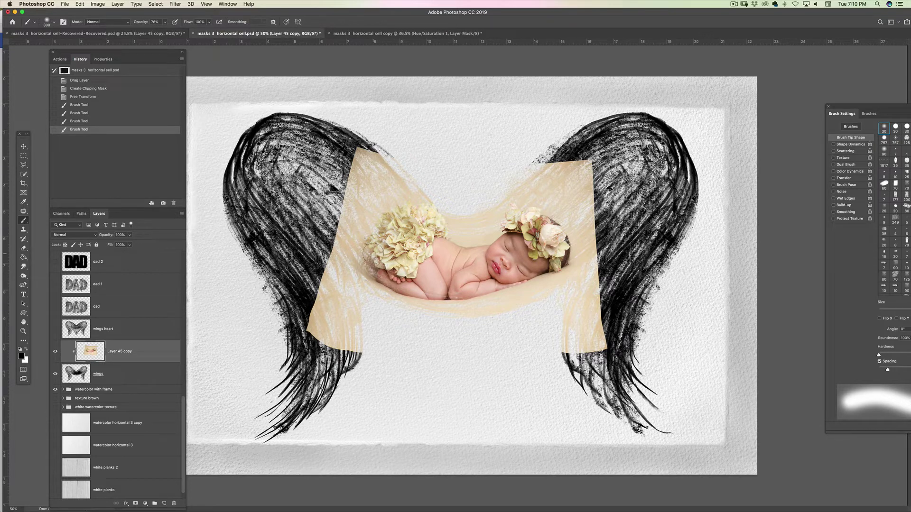
{"action": "left_click", "coordinate": [359, 245], "text": "alt"}
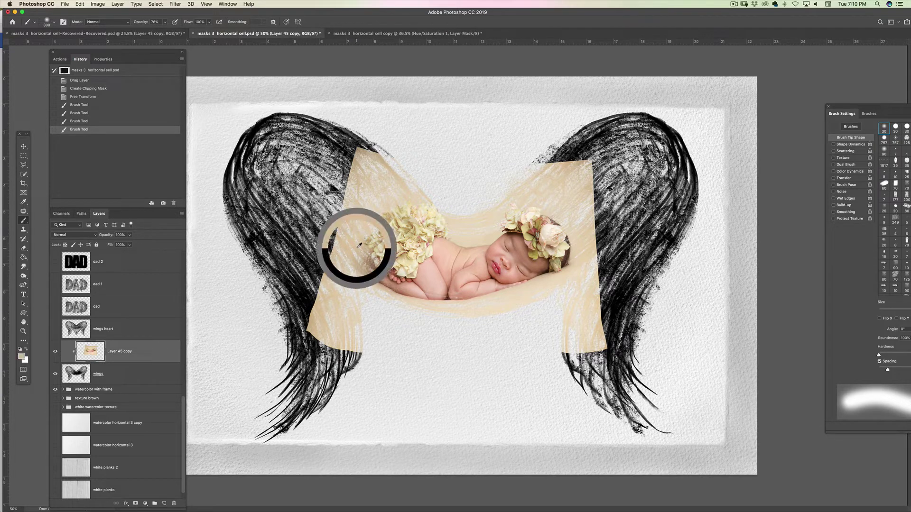
{"action": "left_click_drag", "start_coordinate": [339, 246], "coordinate": [321, 264]}
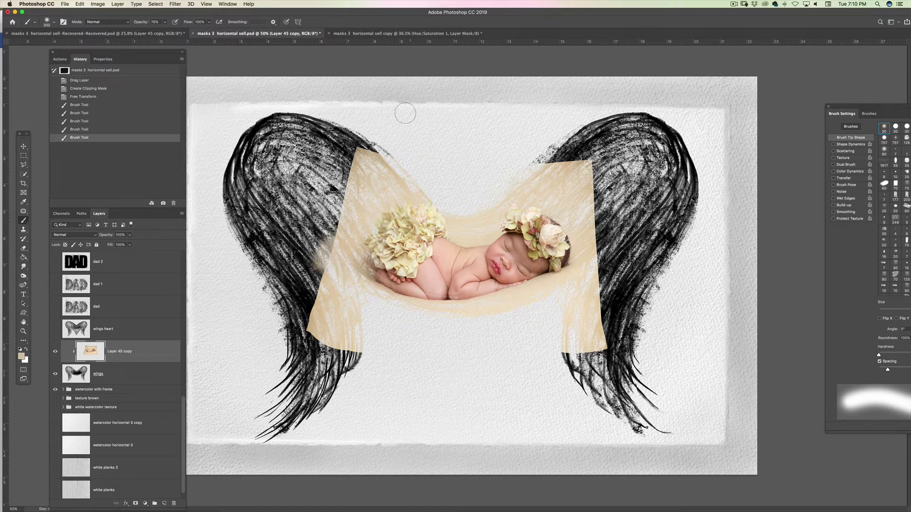
Enlarge the brush to 700 px, raise its opacity to 100%, and paint the sampled beige over the whole left wing.
{"action": "key", "text": "bracketright"}
{"action": "key", "text": "bracketright"}
{"action": "key", "text": "bracketright"}
{"action": "key", "text": "bracketright"}
{"action": "mouse_move", "coordinate": [363, 145]}
{"action": "left_mouse_down"}
{"action": "mouse_move", "coordinate": [254, 126]}
{"action": "mouse_move", "coordinate": [236, 135]}
{"action": "mouse_move", "coordinate": [264, 128]}
{"action": "mouse_move", "coordinate": [290, 162]}
{"action": "mouse_move", "coordinate": [331, 177]}
{"action": "mouse_move", "coordinate": [373, 125]}
{"action": "mouse_move", "coordinate": [344, 167]}
{"action": "left_mouse_up"}
{"action": "left_click_drag", "start_coordinate": [344, 167], "coordinate": [326, 113]}
{"action": "left_click_drag", "start_coordinate": [136, 22], "coordinate": [291, 43]}
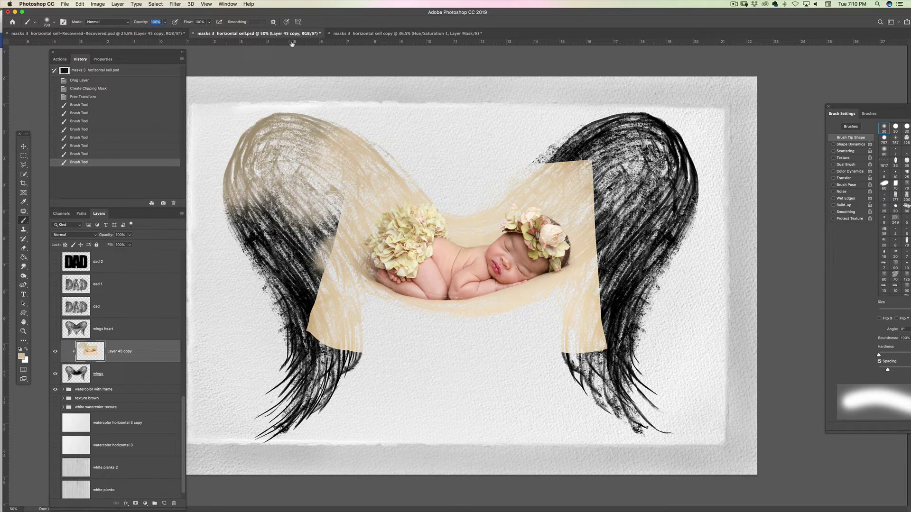
{"action": "mouse_move", "coordinate": [332, 180]}
{"action": "left_mouse_down"}
{"action": "mouse_move", "coordinate": [304, 247]}
{"action": "mouse_move", "coordinate": [303, 228]}
{"action": "mouse_move", "coordinate": [246, 143]}
{"action": "mouse_move", "coordinate": [247, 204]}
{"action": "mouse_move", "coordinate": [299, 294]}
{"action": "mouse_move", "coordinate": [323, 374]}
{"action": "mouse_move", "coordinate": [265, 432]}
{"action": "mouse_move", "coordinate": [289, 332]}
{"action": "left_mouse_up"}
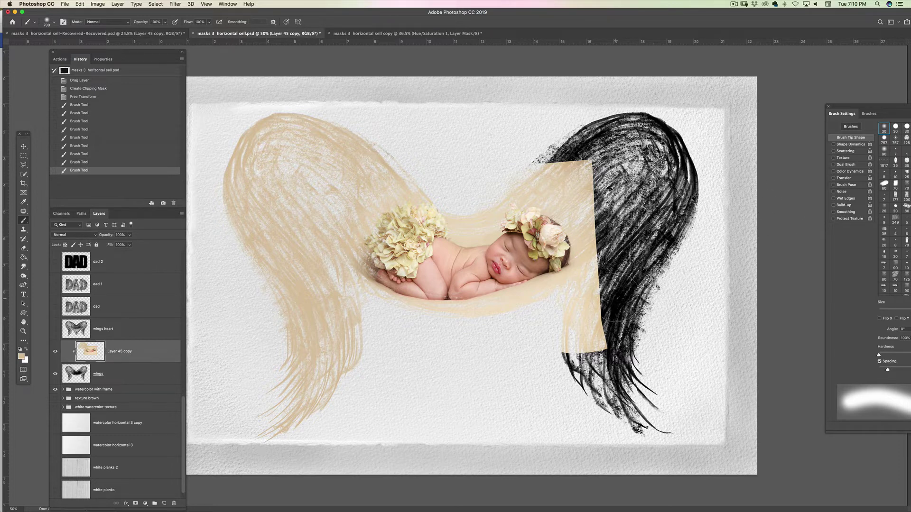
Sample the beige backdrop near the photo's right edge and paint it over the whole right wing.
{"action": "left_click", "coordinate": [587, 247], "text": "alt"}
{"action": "left_click", "coordinate": [589, 238], "text": "alt"}
{"action": "mouse_move", "coordinate": [599, 160]}
{"action": "left_mouse_down"}
{"action": "mouse_move", "coordinate": [567, 151]}
{"action": "mouse_move", "coordinate": [673, 142]}
{"action": "mouse_move", "coordinate": [683, 208]}
{"action": "mouse_move", "coordinate": [617, 323]}
{"action": "mouse_move", "coordinate": [599, 202]}
{"action": "mouse_move", "coordinate": [605, 258]}
{"action": "mouse_move", "coordinate": [593, 351]}
{"action": "mouse_move", "coordinate": [565, 398]}
{"action": "mouse_move", "coordinate": [635, 418]}
{"action": "mouse_move", "coordinate": [650, 403]}
{"action": "mouse_move", "coordinate": [626, 363]}
{"action": "left_mouse_up"}
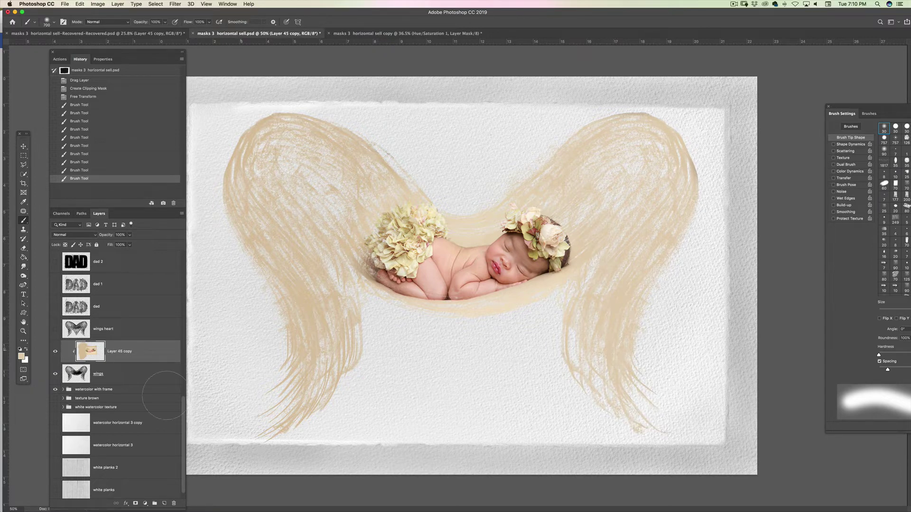
Sample a soft pink from the baby photo as the foreground colour, with the wings layer selected.
{"action": "left_click", "coordinate": [141, 381]}
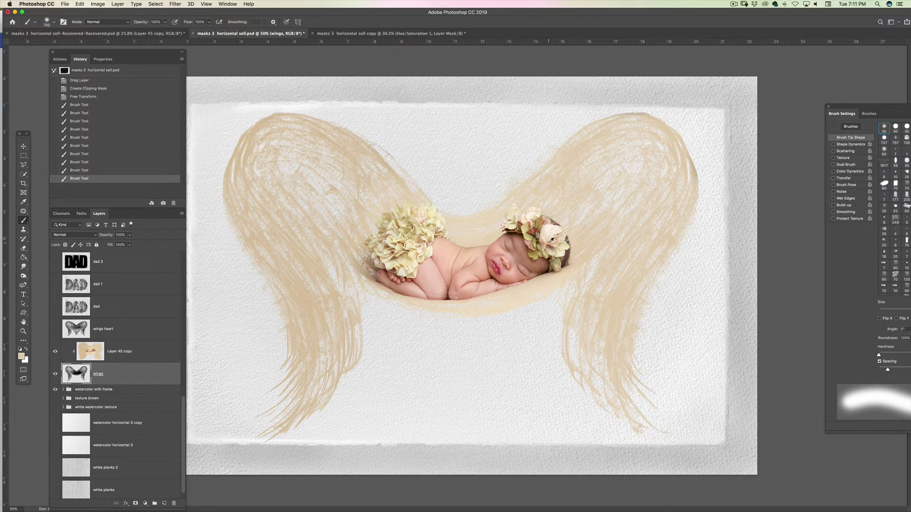
{"action": "left_click", "coordinate": [550, 240], "text": "alt"}
{"action": "left_click", "coordinate": [427, 244], "text": "alt"}
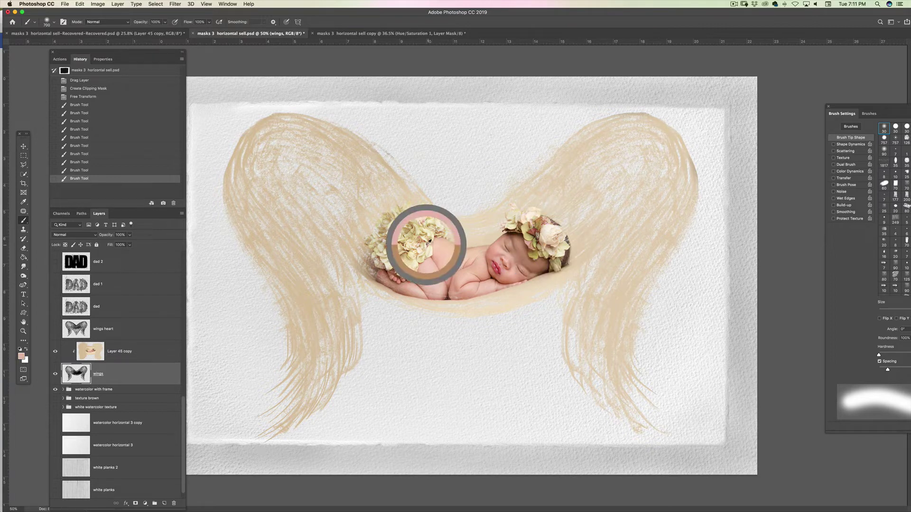
{"action": "left_click", "coordinate": [422, 222], "text": "alt"}
{"action": "left_click_drag", "start_coordinate": [425, 220], "coordinate": [426, 219]}
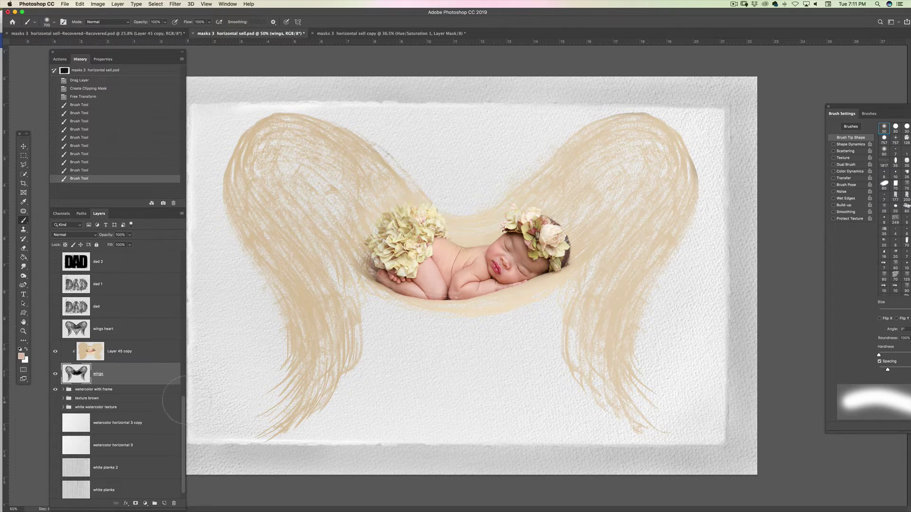
Add a new layer directly above the watercolor with frame group and set its blend mode to Multiply.
{"action": "left_click_drag", "start_coordinate": [184, 405], "coordinate": [185, 430]}
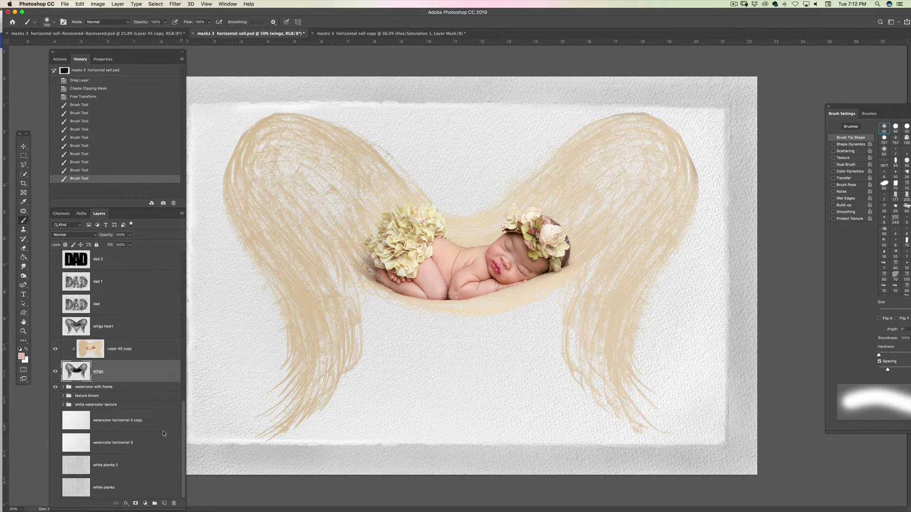
{"action": "left_click", "coordinate": [152, 390]}
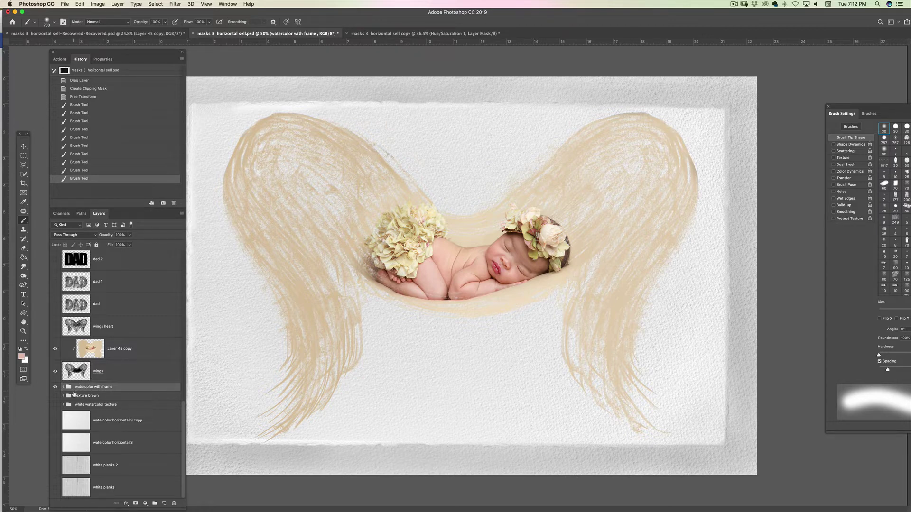
{"action": "left_click", "coordinate": [163, 503]}
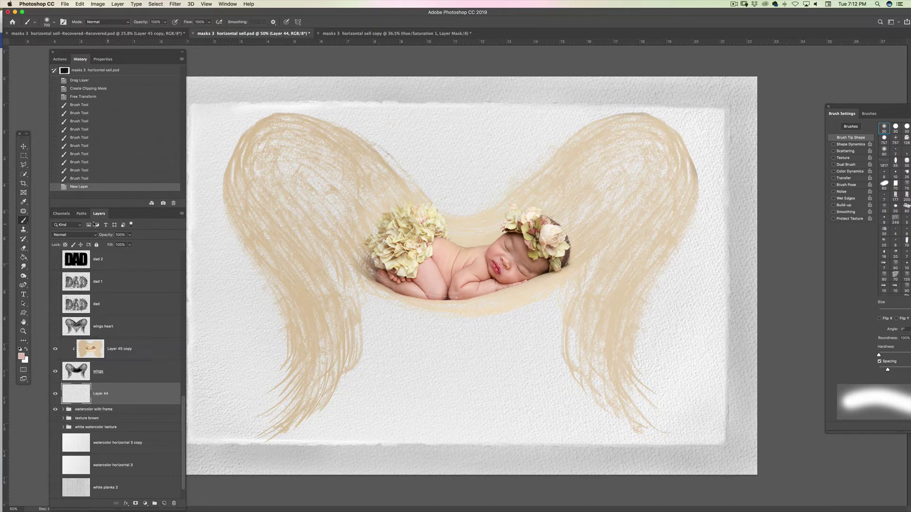
{"action": "left_click", "coordinate": [83, 235]}
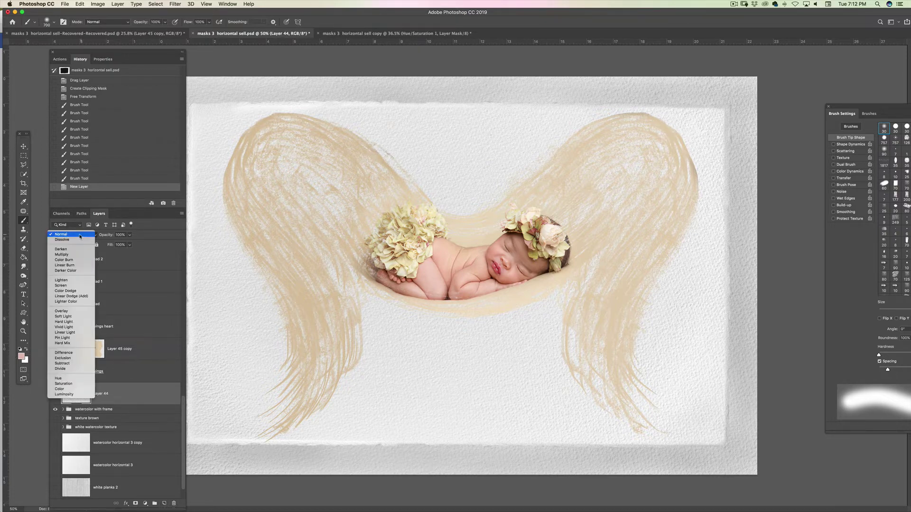
{"action": "left_click", "coordinate": [62, 255]}
Change the foreground colour to a lighter, paler tint of the sampled pink.
{"action": "left_click", "coordinate": [20, 357]}
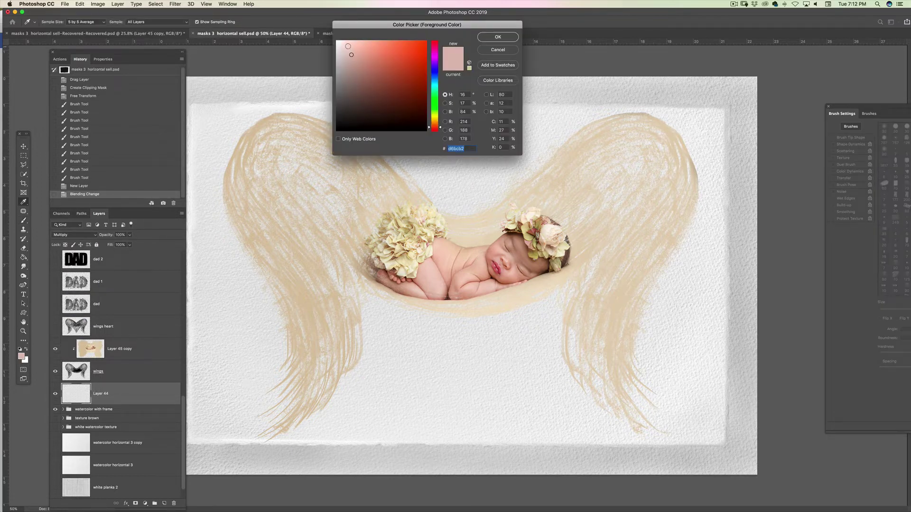
{"action": "left_click", "coordinate": [345, 45]}
{"action": "left_click", "coordinate": [343, 46]}
{"action": "left_click", "coordinate": [495, 38]}
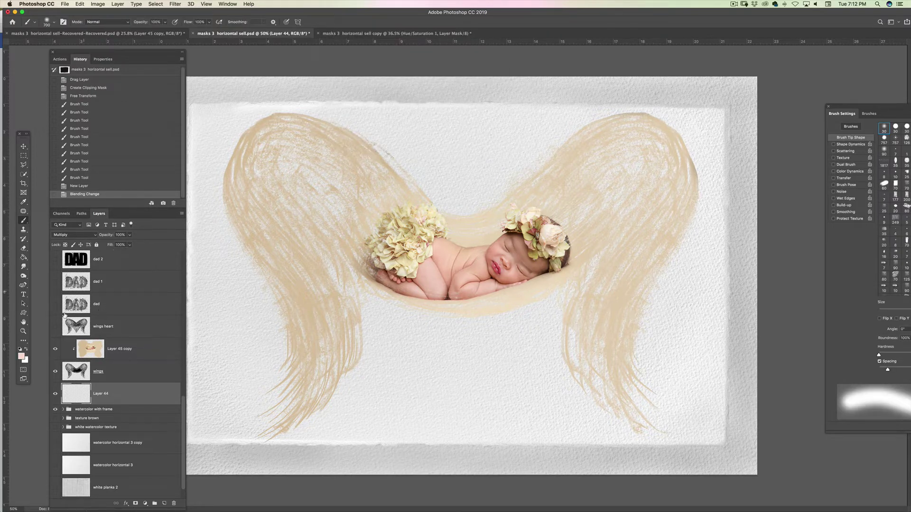
Lower the brush opacity to 28% and paint pale pink on the Multiply layer over the paper around the wings and baby.
{"action": "left_click_drag", "start_coordinate": [145, 23], "coordinate": [119, 23]}
{"action": "mouse_move", "coordinate": [483, 197]}
{"action": "left_mouse_down"}
{"action": "mouse_move", "coordinate": [477, 173]}
{"action": "mouse_move", "coordinate": [503, 108]}
{"action": "left_mouse_up"}
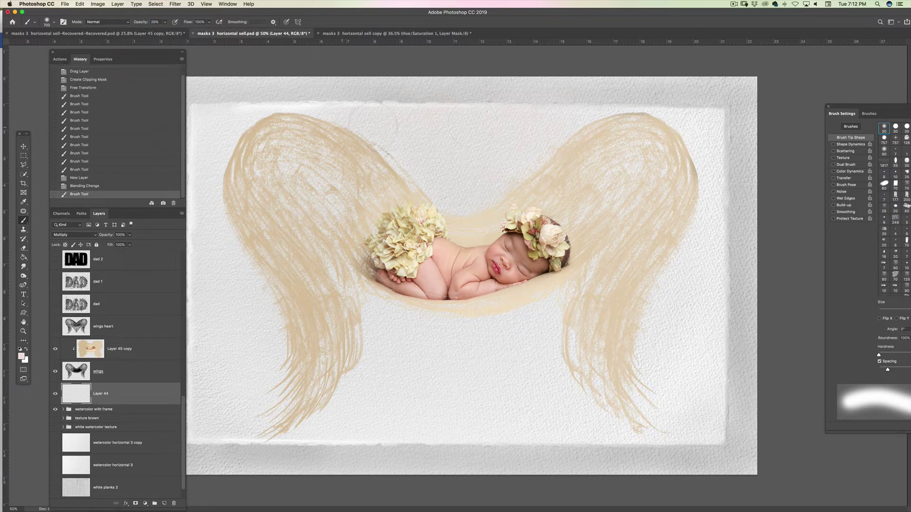
{"action": "left_click_drag", "start_coordinate": [163, 51], "coordinate": [98, 58]}
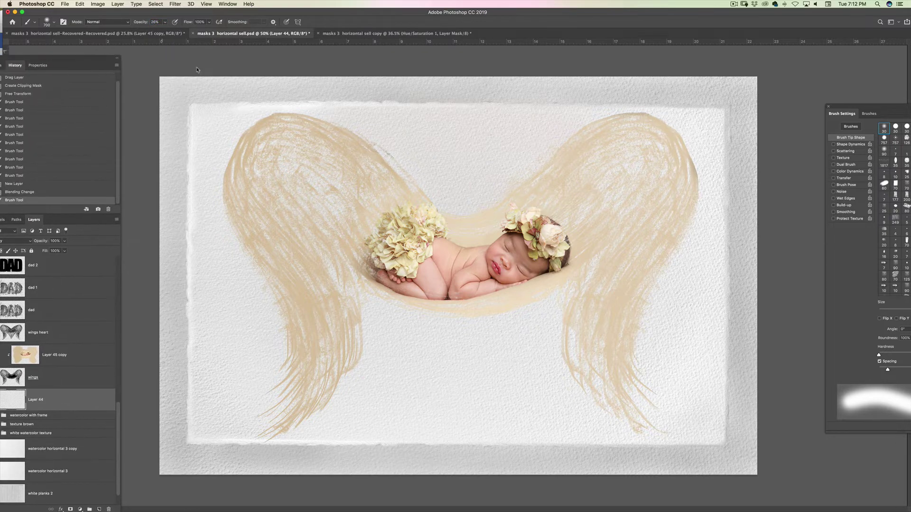
{"action": "left_click_drag", "start_coordinate": [499, 184], "coordinate": [472, 192]}
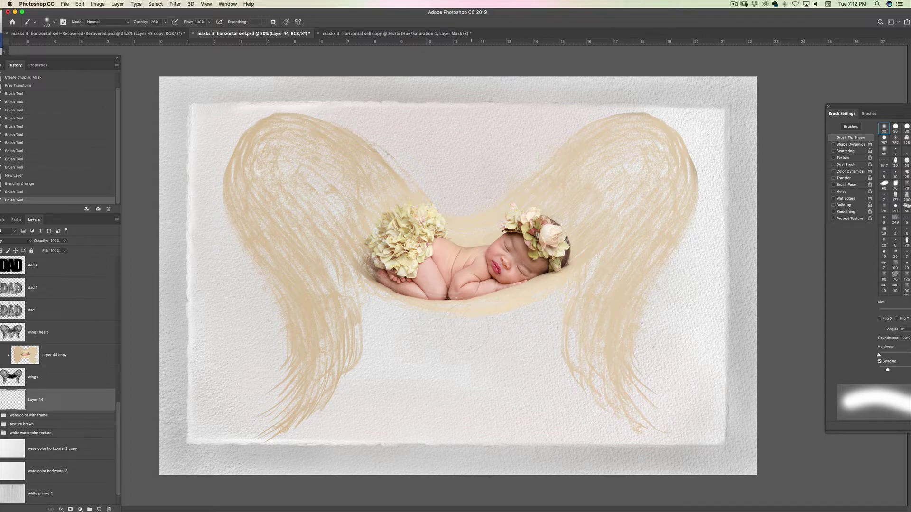
Enlarge the brush to 1000 px and build up the pale pink tint over the lower, side and upper areas of the paper.
{"action": "left_click", "coordinate": [358, 361]}
{"action": "left_click_drag", "start_coordinate": [311, 360], "coordinate": [378, 352]}
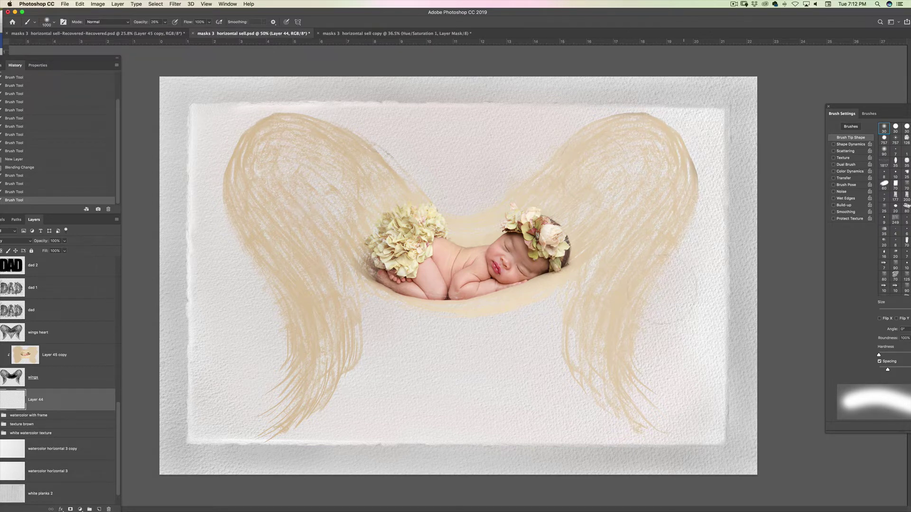
{"action": "left_click", "coordinate": [676, 271]}
{"action": "left_click", "coordinate": [684, 247]}
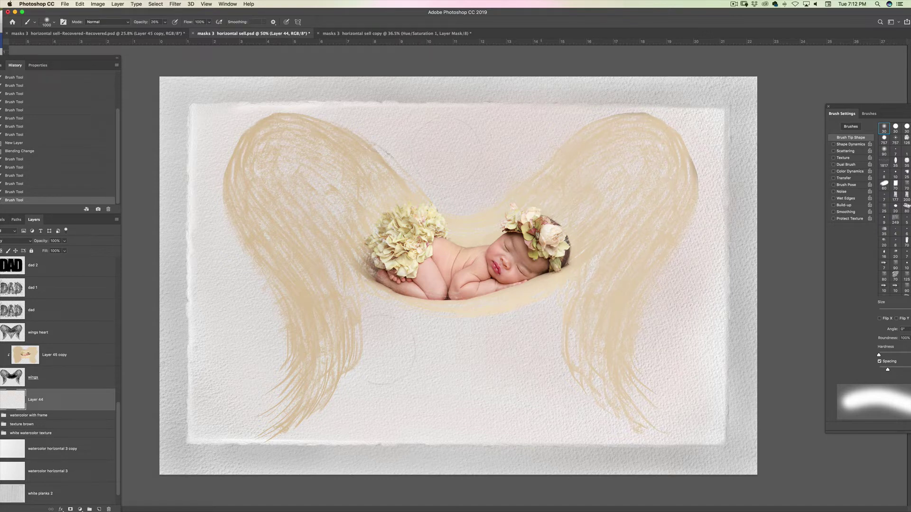
{"action": "left_click_drag", "start_coordinate": [675, 407], "coordinate": [686, 415]}
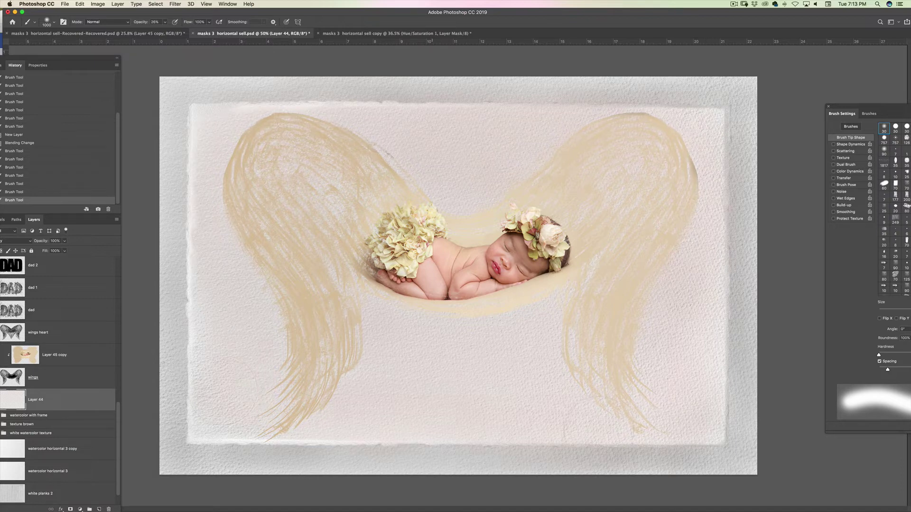
{"action": "left_click", "coordinate": [384, 110]}
Erase the pink tint along the paper's outer edges on the Multiply layer with a 1000 px soft eraser.
{"action": "left_click_drag", "start_coordinate": [95, 61], "coordinate": [145, 49]}
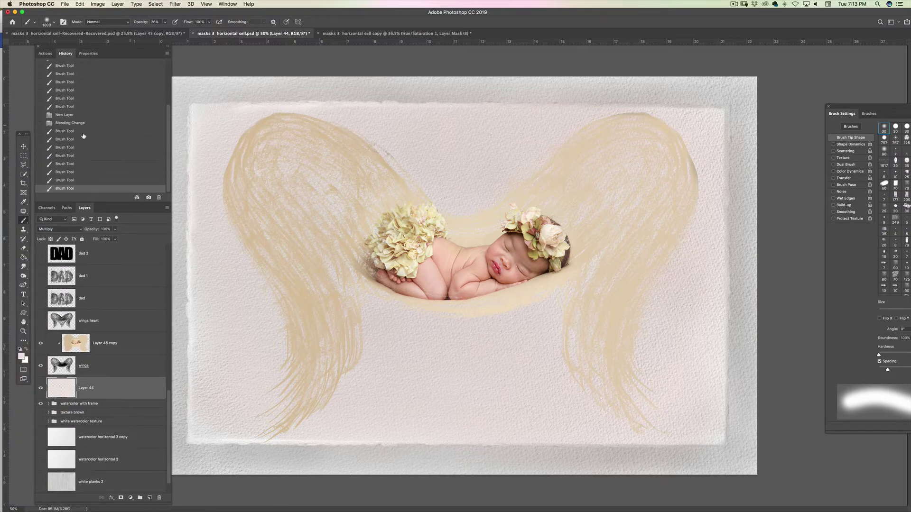
{"action": "key", "text": "e"}
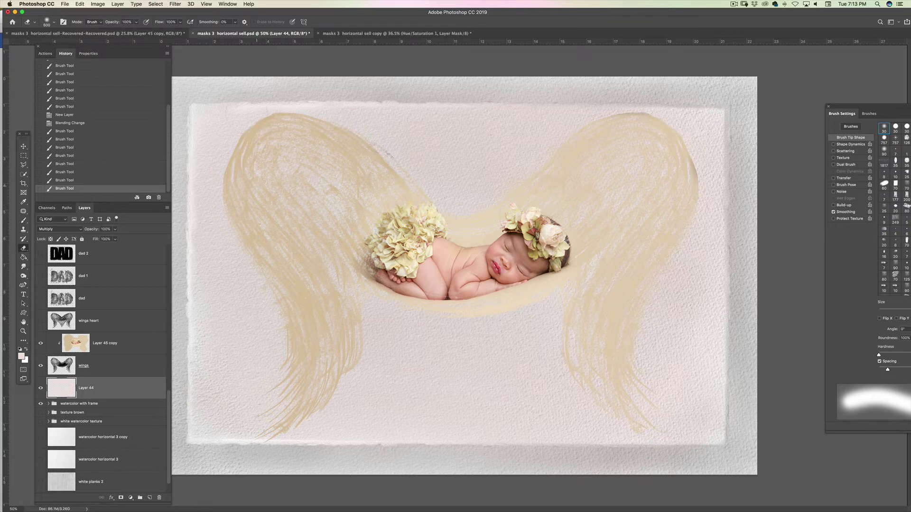
{"action": "key", "text": "bracketright"}
{"action": "key", "text": "bracketright"}
{"action": "key", "text": "bracketright"}
{"action": "mouse_move", "coordinate": [377, 89]}
{"action": "left_mouse_down"}
{"action": "mouse_move", "coordinate": [413, 69]}
{"action": "mouse_move", "coordinate": [592, 69]}
{"action": "left_mouse_up"}
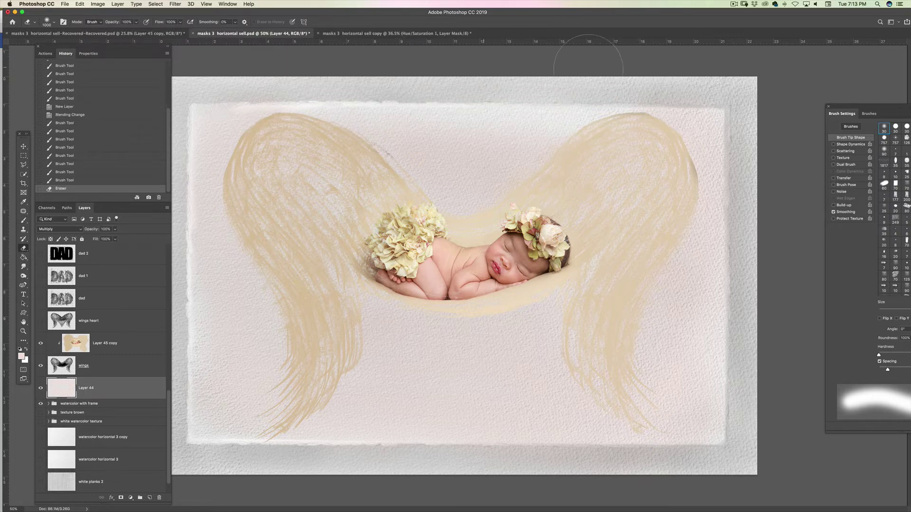
{"action": "key", "text": "ctrl+z"}
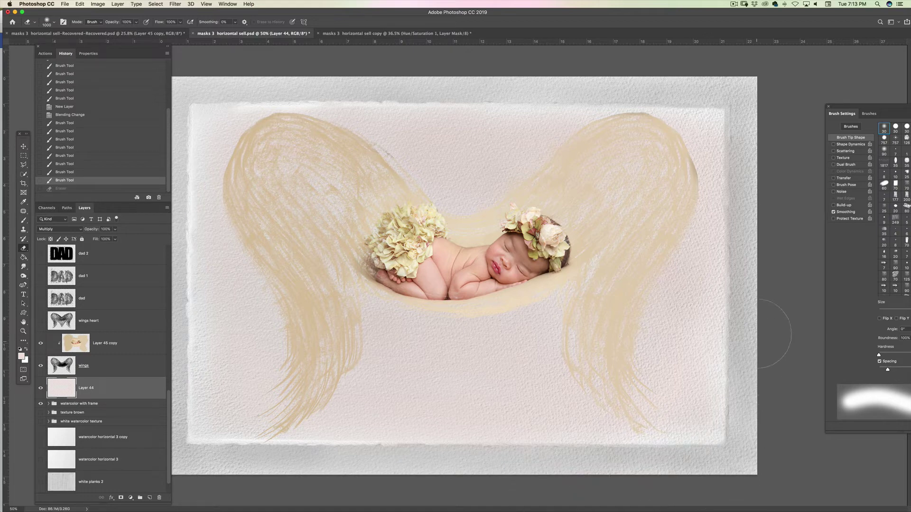
{"action": "key", "text": "ctrl+shift+z"}
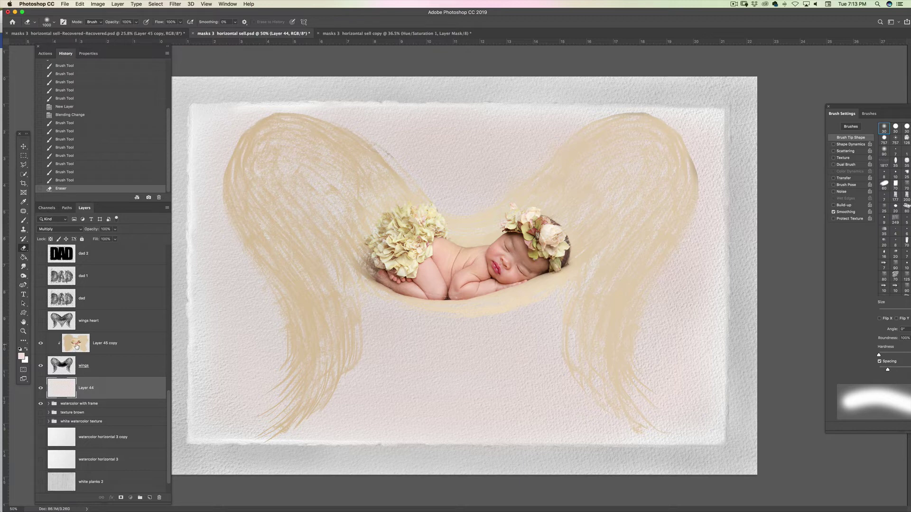
Swap the foreground to white and brush it at 28% opacity over the left wing's lower tip on the baby photo layer.
{"action": "left_click", "coordinate": [76, 347]}
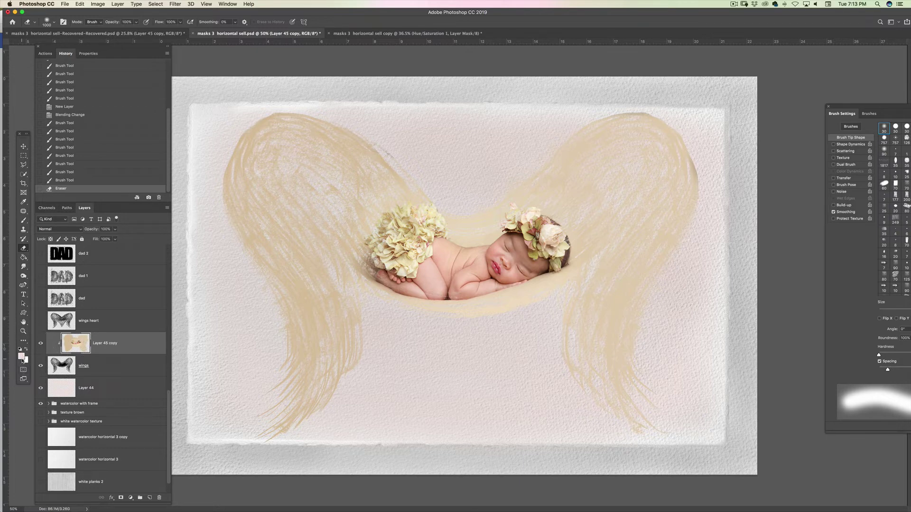
{"action": "key", "text": "x"}
{"action": "left_click_drag", "start_coordinate": [260, 412], "coordinate": [250, 416]}
{"action": "key", "text": "super+z"}
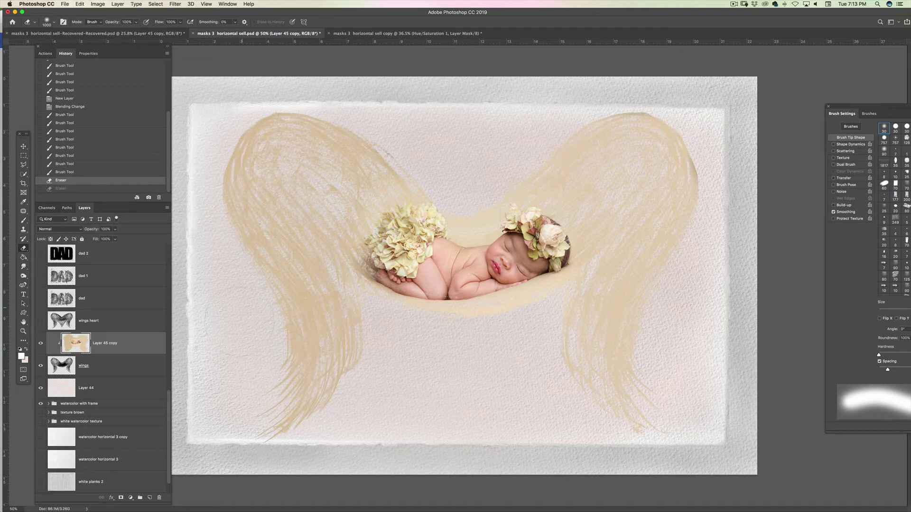
{"action": "key", "text": "b"}
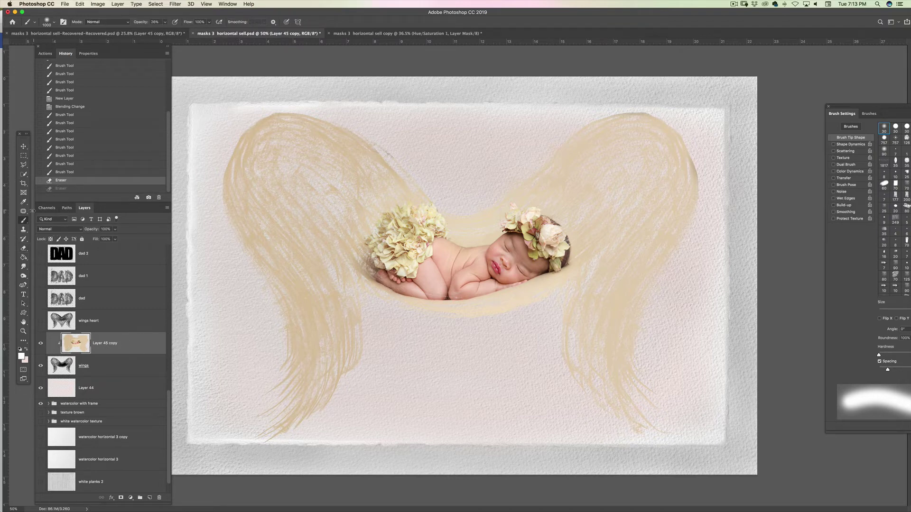
{"action": "mouse_move", "coordinate": [280, 393]}
{"action": "left_mouse_down"}
{"action": "mouse_move", "coordinate": [299, 361]}
{"action": "mouse_move", "coordinate": [284, 422]}
{"action": "mouse_move", "coordinate": [273, 407]}
{"action": "left_mouse_up"}
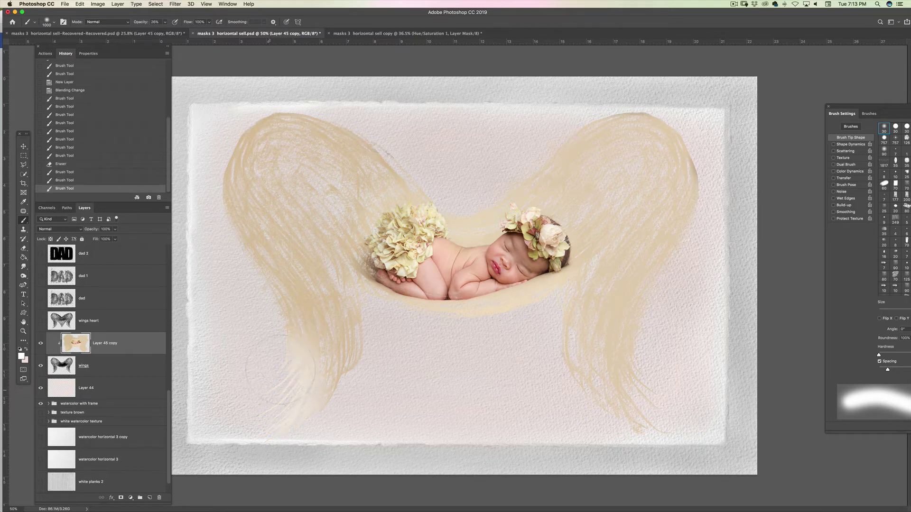
{"action": "left_click_drag", "start_coordinate": [281, 370], "coordinate": [290, 349]}
Raise the brush opacity to 100% and paint white along the left wing's outer edge from the lower tip to the top.
{"action": "mouse_move", "coordinate": [141, 23]}
{"action": "left_mouse_down"}
{"action": "mouse_move", "coordinate": [275, 33]}
{"action": "mouse_move", "coordinate": [297, 50]}
{"action": "left_mouse_up"}
{"action": "mouse_move", "coordinate": [280, 420]}
{"action": "left_mouse_down"}
{"action": "mouse_move", "coordinate": [299, 356]}
{"action": "mouse_move", "coordinate": [296, 323]}
{"action": "left_mouse_up"}
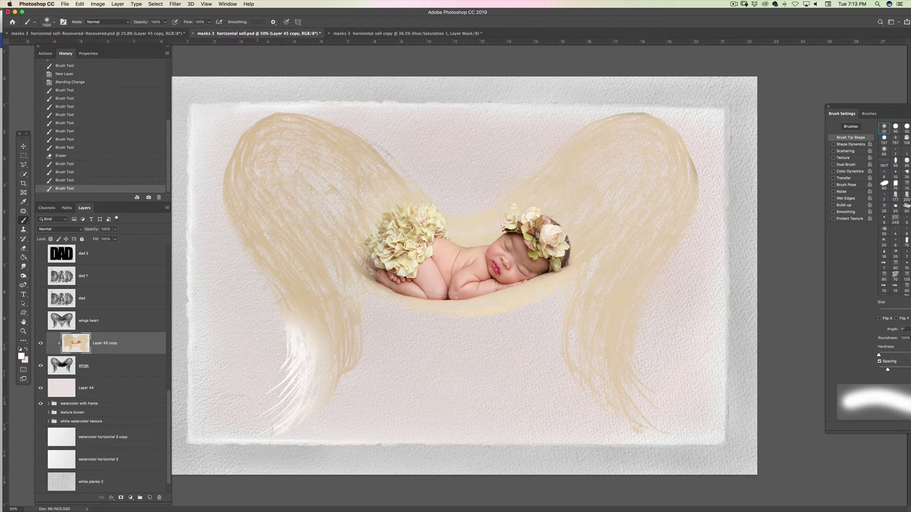
{"action": "mouse_move", "coordinate": [280, 354]}
{"action": "left_mouse_down"}
{"action": "mouse_move", "coordinate": [290, 304]}
{"action": "mouse_move", "coordinate": [248, 231]}
{"action": "mouse_move", "coordinate": [242, 171]}
{"action": "mouse_move", "coordinate": [253, 89]}
{"action": "mouse_move", "coordinate": [284, 83]}
{"action": "mouse_move", "coordinate": [341, 126]}
{"action": "left_mouse_up"}
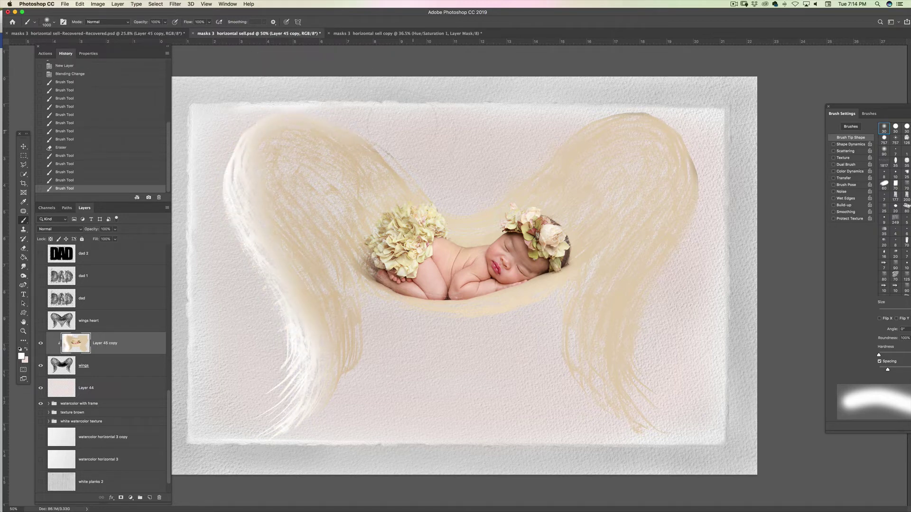
Paint white along the left wing's upper inner edge with the 1000 px brush, reducing it to 700 px for the lower feathers.
{"action": "left_click", "coordinate": [367, 93]}
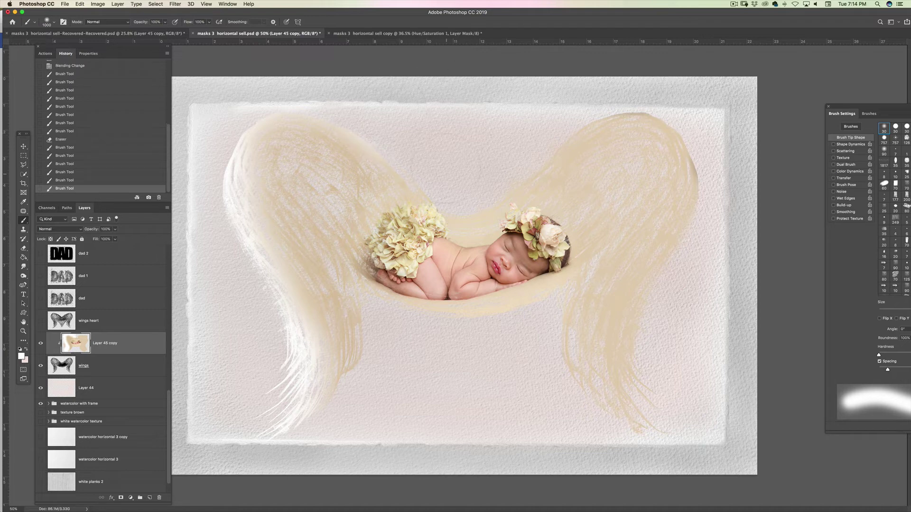
{"action": "mouse_move", "coordinate": [328, 96]}
{"action": "left_mouse_down"}
{"action": "mouse_move", "coordinate": [260, 99]}
{"action": "mouse_move", "coordinate": [197, 204]}
{"action": "left_mouse_up"}
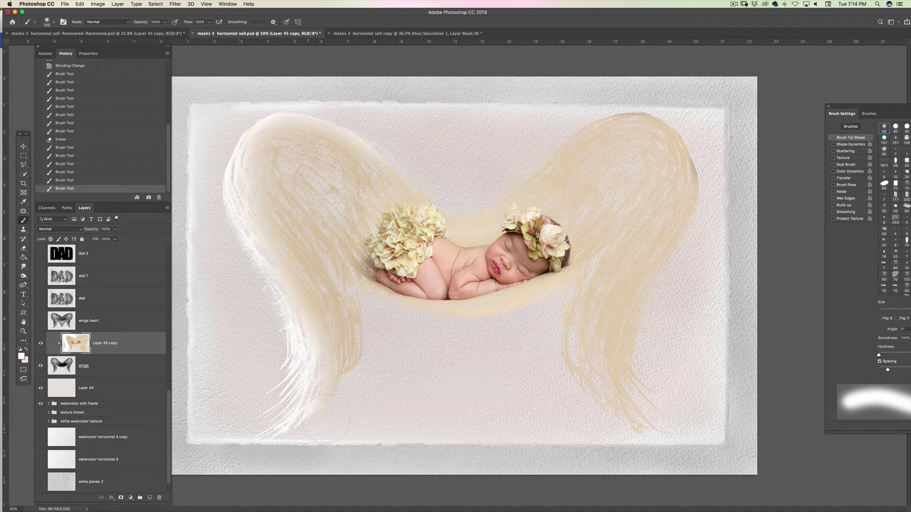
{"action": "left_click_drag", "start_coordinate": [326, 419], "coordinate": [346, 403]}
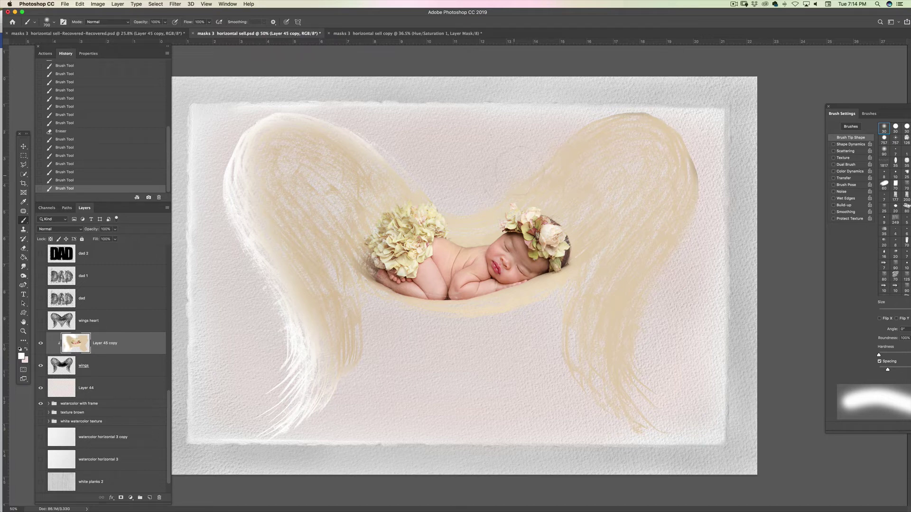
Brush white along the right wing's inner upper slope and around its outer edge down to the lower tip.
{"action": "left_click_drag", "start_coordinate": [509, 171], "coordinate": [574, 124]}
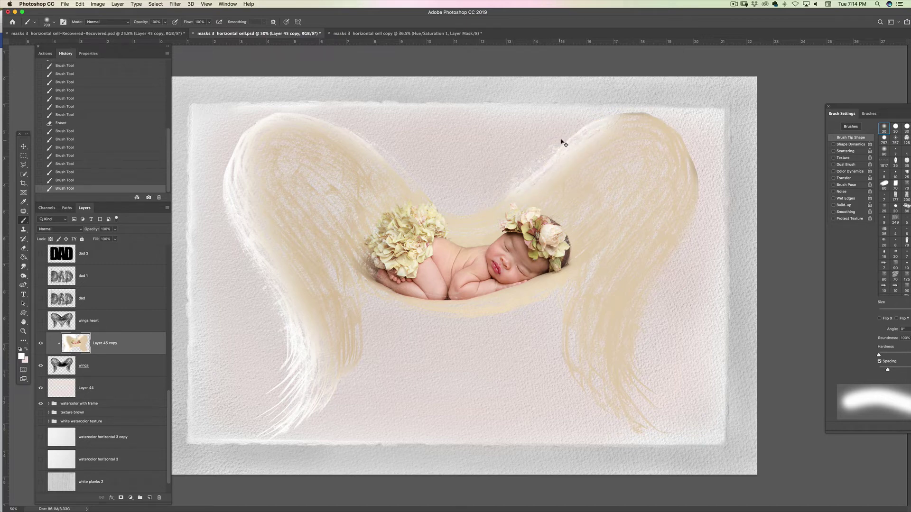
{"action": "mouse_move", "coordinate": [521, 147]}
{"action": "left_mouse_down"}
{"action": "mouse_move", "coordinate": [473, 190]}
{"action": "mouse_move", "coordinate": [485, 188]}
{"action": "mouse_move", "coordinate": [450, 191]}
{"action": "mouse_move", "coordinate": [463, 193]}
{"action": "mouse_move", "coordinate": [329, 101]}
{"action": "left_mouse_up"}
{"action": "mouse_move", "coordinate": [553, 126]}
{"action": "left_mouse_down"}
{"action": "mouse_move", "coordinate": [629, 100]}
{"action": "mouse_move", "coordinate": [686, 120]}
{"action": "mouse_move", "coordinate": [708, 175]}
{"action": "mouse_move", "coordinate": [691, 228]}
{"action": "mouse_move", "coordinate": [645, 289]}
{"action": "mouse_move", "coordinate": [610, 373]}
{"action": "mouse_move", "coordinate": [664, 429]}
{"action": "left_mouse_up"}
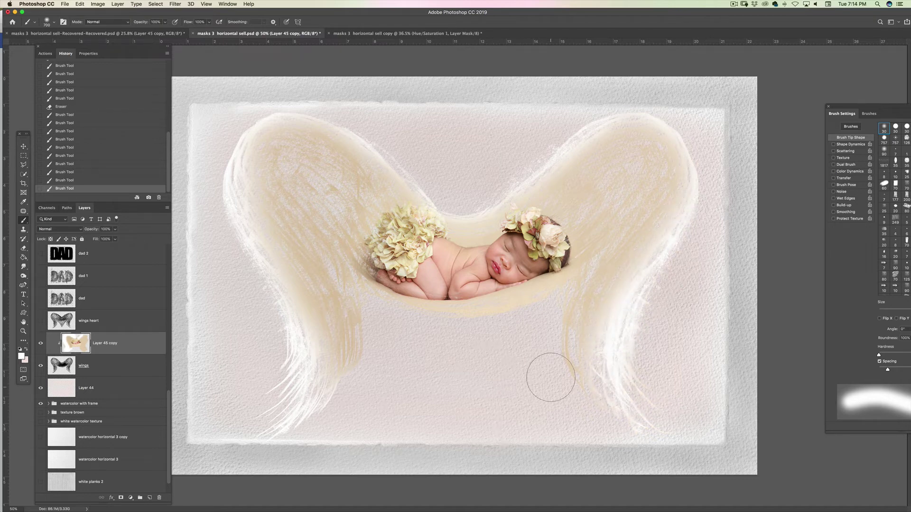
Shrink the brush to 400 px and whiten the edge beneath the baby, undoing the stray stroke on the left wing's inner edge.
{"action": "key", "text": "bracketleft"}
{"action": "left_click", "coordinate": [533, 314]}
{"action": "key", "text": "bracketleft"}
{"action": "key", "text": "bracketleft"}
{"action": "left_click", "coordinate": [353, 317]}
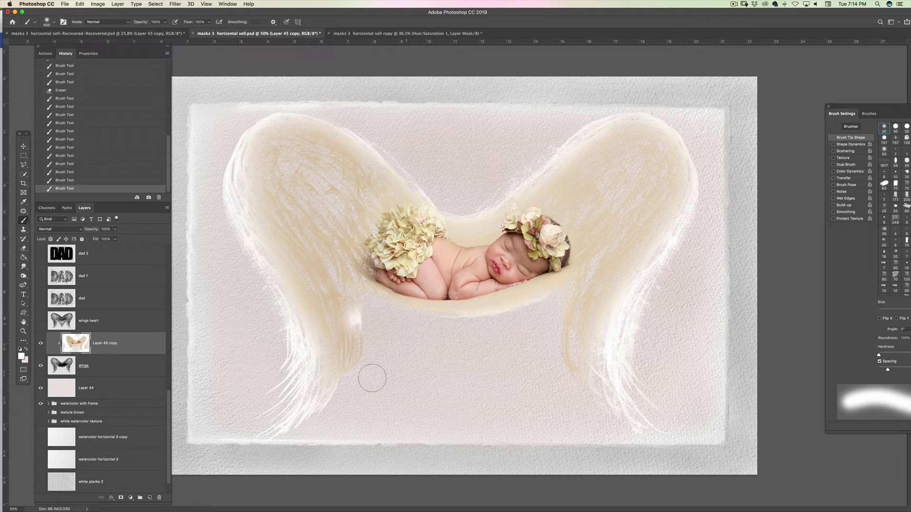
{"action": "key", "text": "super+z"}
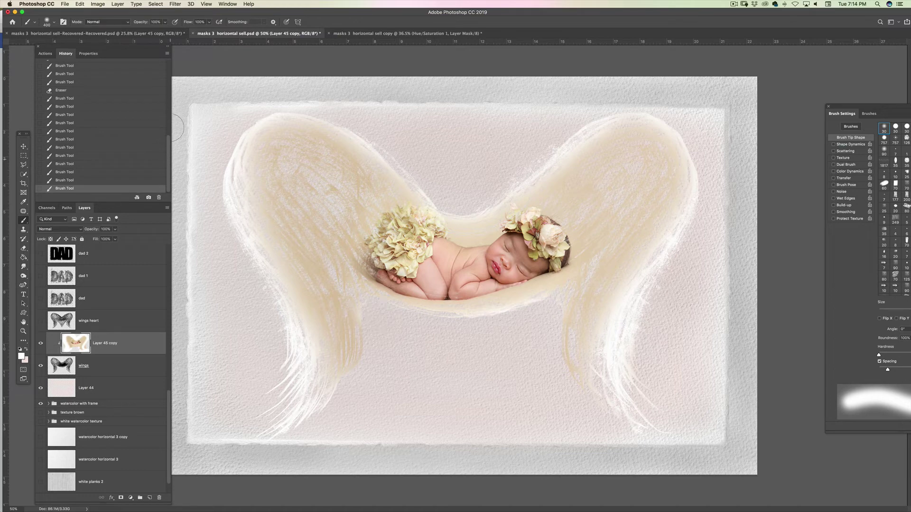
Lower the brush opacity to 34% and softly whiten the left wing's inner lower feathers and outer interior.
{"action": "mouse_move", "coordinate": [145, 23]}
{"action": "left_mouse_down"}
{"action": "mouse_move", "coordinate": [130, 22]}
{"action": "mouse_move", "coordinate": [105, 50]}
{"action": "left_mouse_up"}
{"action": "mouse_move", "coordinate": [337, 333]}
{"action": "left_mouse_down"}
{"action": "mouse_move", "coordinate": [339, 356]}
{"action": "mouse_move", "coordinate": [339, 339]}
{"action": "left_mouse_up"}
{"action": "mouse_move", "coordinate": [338, 309]}
{"action": "left_mouse_down"}
{"action": "mouse_move", "coordinate": [329, 268]}
{"action": "mouse_move", "coordinate": [332, 317]}
{"action": "left_mouse_up"}
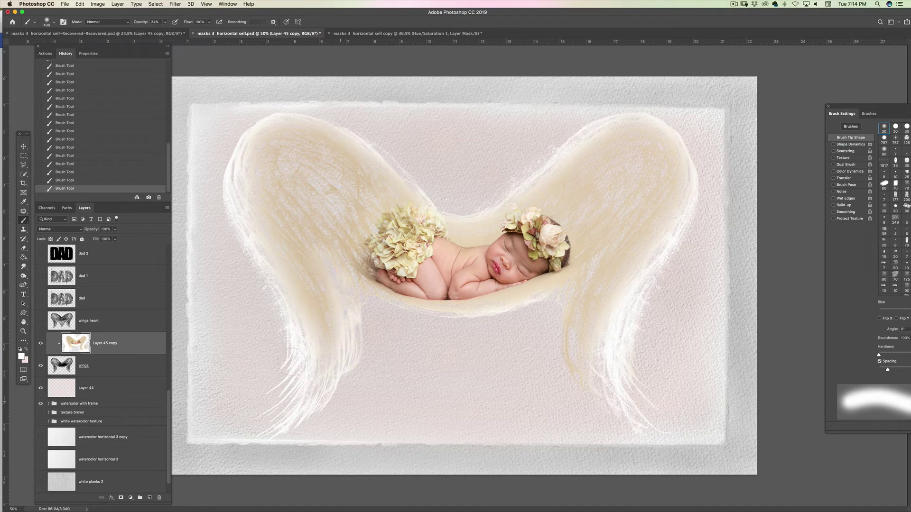
{"action": "left_click_drag", "start_coordinate": [273, 200], "coordinate": [268, 181]}
{"action": "mouse_move", "coordinate": [272, 220]}
{"action": "left_mouse_down"}
{"action": "mouse_move", "coordinate": [325, 304]}
{"action": "mouse_move", "coordinate": [311, 339]}
{"action": "left_mouse_up"}
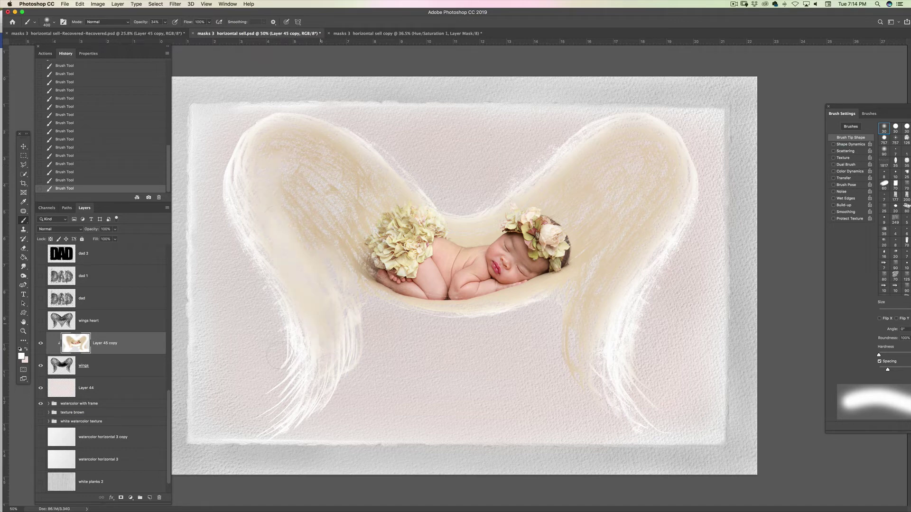
{"action": "left_click_drag", "start_coordinate": [303, 296], "coordinate": [291, 281]}
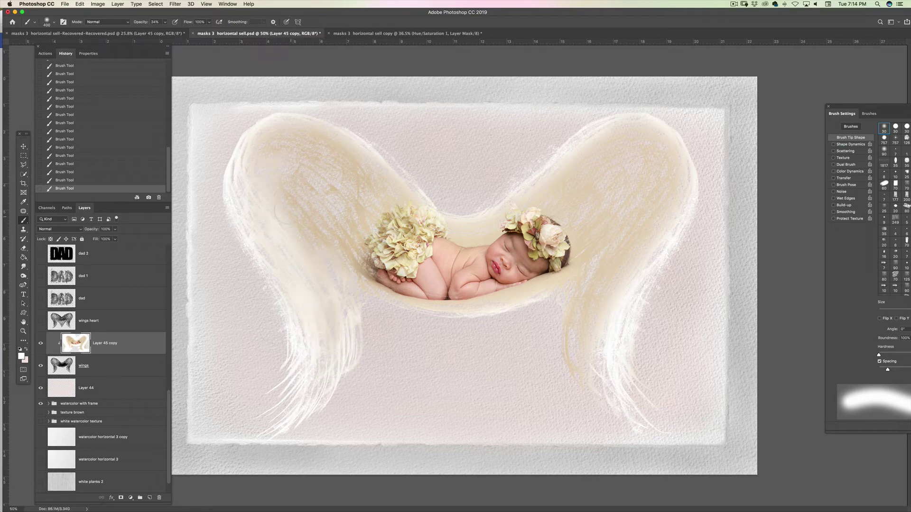
Enlarge the brush to 1000 px and build up translucent white across the left wing's upper and middle interior.
{"action": "mouse_move", "coordinate": [285, 147]}
{"action": "left_mouse_down"}
{"action": "mouse_move", "coordinate": [266, 190]}
{"action": "mouse_move", "coordinate": [290, 265]}
{"action": "mouse_move", "coordinate": [332, 344]}
{"action": "left_mouse_up"}
{"action": "left_click_drag", "start_coordinate": [327, 161], "coordinate": [274, 138]}
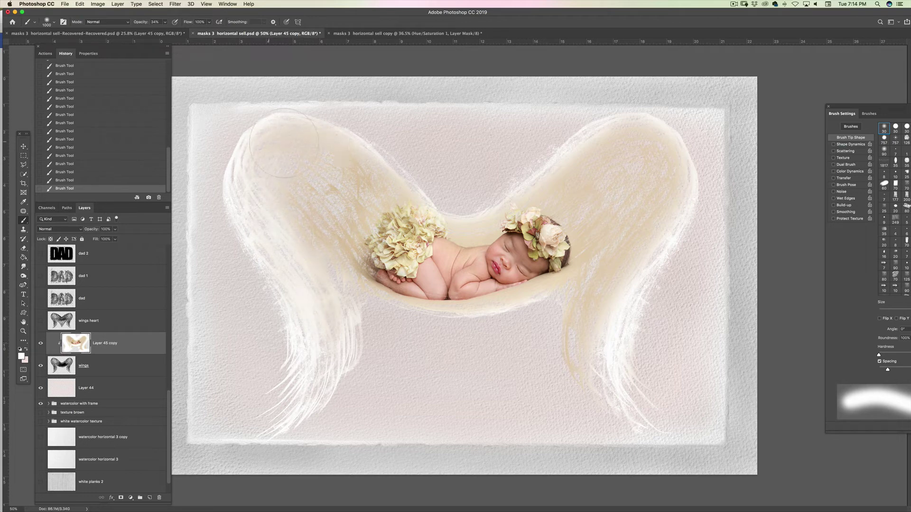
{"action": "mouse_move", "coordinate": [254, 172]}
{"action": "left_mouse_down"}
{"action": "mouse_move", "coordinate": [335, 134]}
{"action": "mouse_move", "coordinate": [364, 148]}
{"action": "mouse_move", "coordinate": [393, 145]}
{"action": "left_mouse_up"}
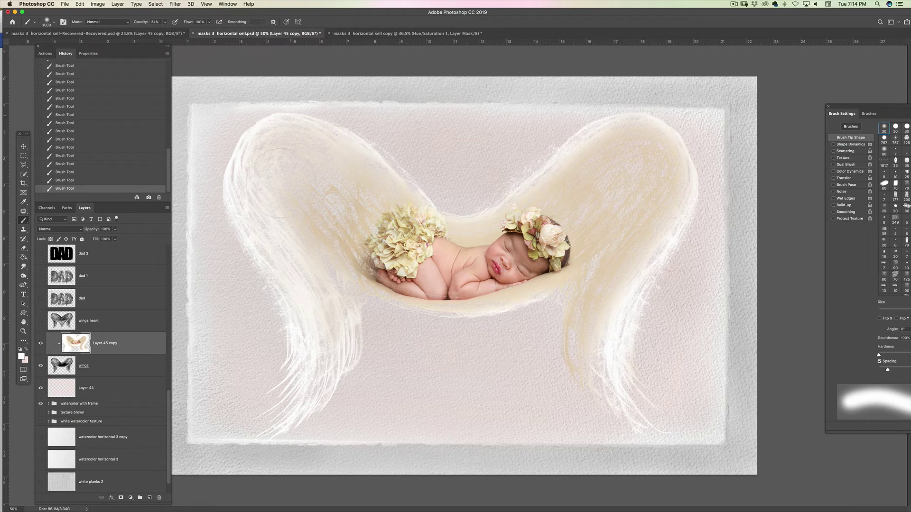
{"action": "left_click_drag", "start_coordinate": [281, 183], "coordinate": [308, 311]}
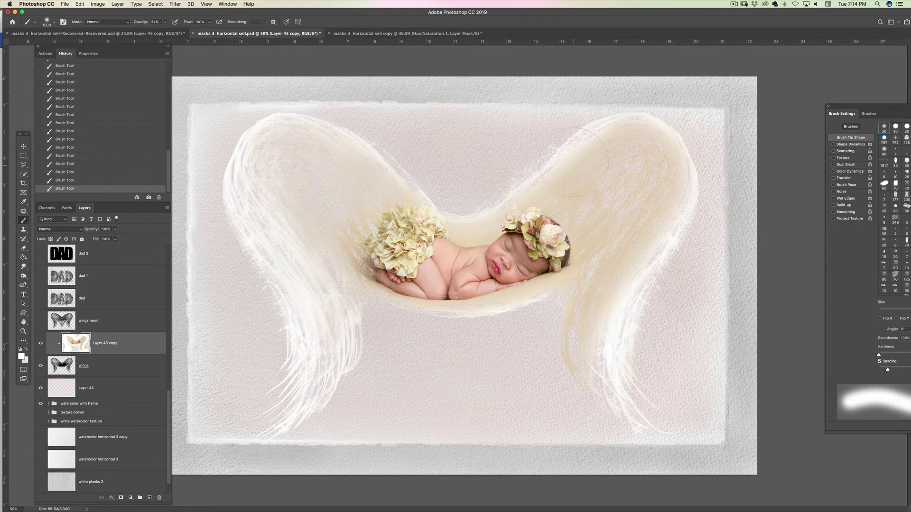
Brush translucent white over the right wing's interior from its upper curve down to the lower feathers.
{"action": "mouse_move", "coordinate": [574, 163]}
{"action": "left_mouse_down"}
{"action": "mouse_move", "coordinate": [654, 141]}
{"action": "mouse_move", "coordinate": [676, 218]}
{"action": "mouse_move", "coordinate": [618, 138]}
{"action": "left_mouse_up"}
{"action": "mouse_move", "coordinate": [648, 170]}
{"action": "left_mouse_down"}
{"action": "mouse_move", "coordinate": [592, 372]}
{"action": "mouse_move", "coordinate": [628, 408]}
{"action": "left_mouse_up"}
{"action": "mouse_move", "coordinate": [604, 312]}
{"action": "left_mouse_down"}
{"action": "mouse_move", "coordinate": [650, 235]}
{"action": "mouse_move", "coordinate": [625, 143]}
{"action": "mouse_move", "coordinate": [554, 138]}
{"action": "mouse_move", "coordinate": [639, 146]}
{"action": "mouse_move", "coordinate": [630, 194]}
{"action": "mouse_move", "coordinate": [646, 280]}
{"action": "mouse_move", "coordinate": [608, 256]}
{"action": "mouse_move", "coordinate": [620, 238]}
{"action": "left_mouse_up"}
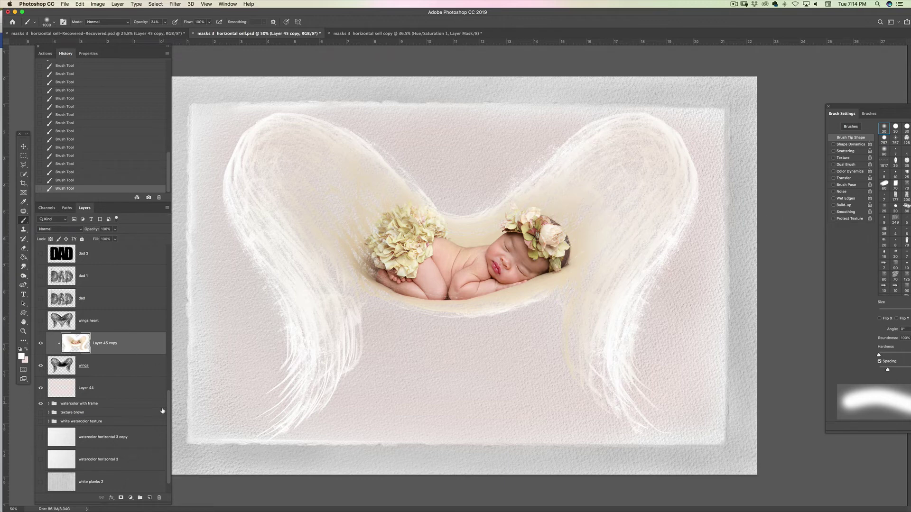
Add a Levels adjustment above the baby photo layer and clip it to the wings.
{"action": "scroll", "coordinate": [168, 404], "scroll_direction": "up", "scroll_amount": 3}
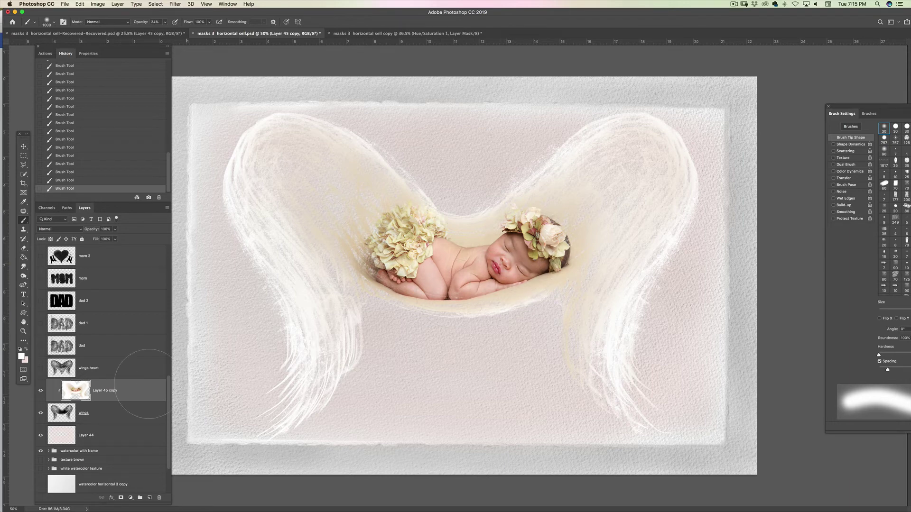
{"action": "left_click", "coordinate": [131, 498]}
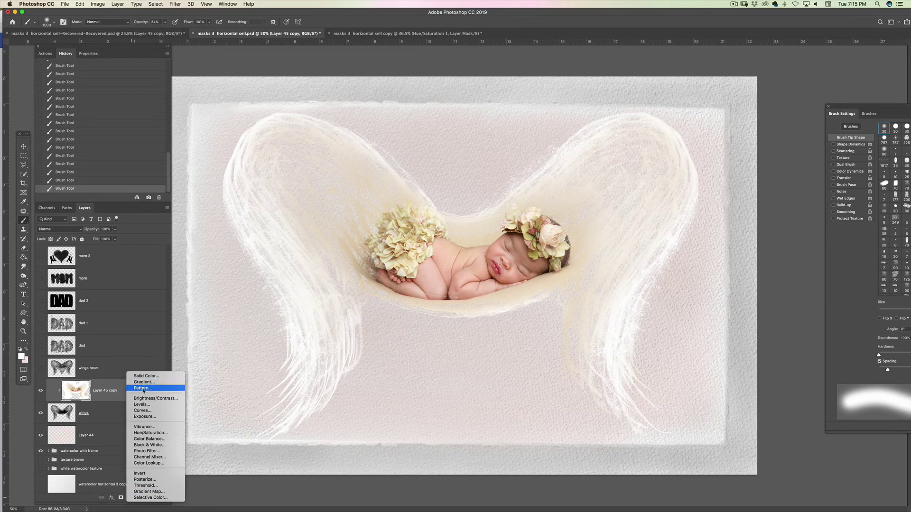
{"action": "left_click", "coordinate": [141, 405]}
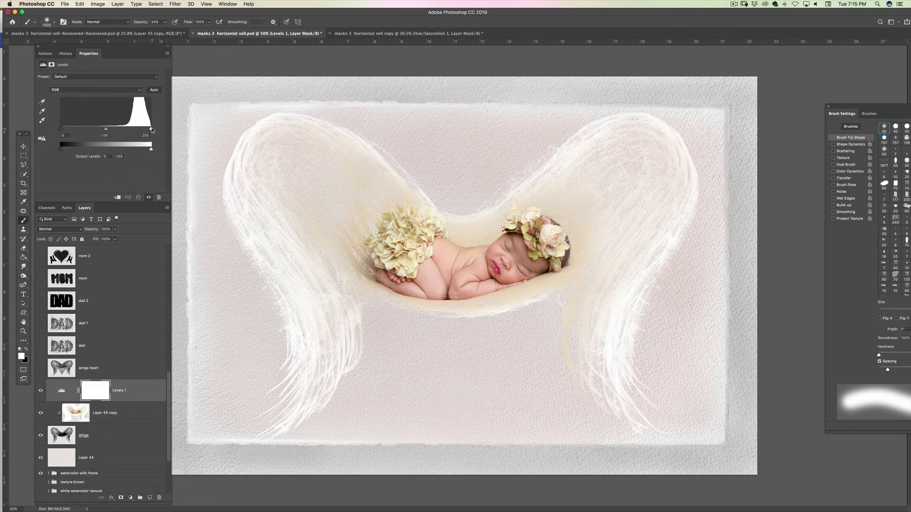
{"action": "mouse_move", "coordinate": [151, 129]}
{"action": "left_mouse_down"}
{"action": "mouse_move", "coordinate": [142, 132]}
{"action": "mouse_move", "coordinate": [151, 130]}
{"action": "left_mouse_up"}
{"action": "right_click", "coordinate": [138, 396]}
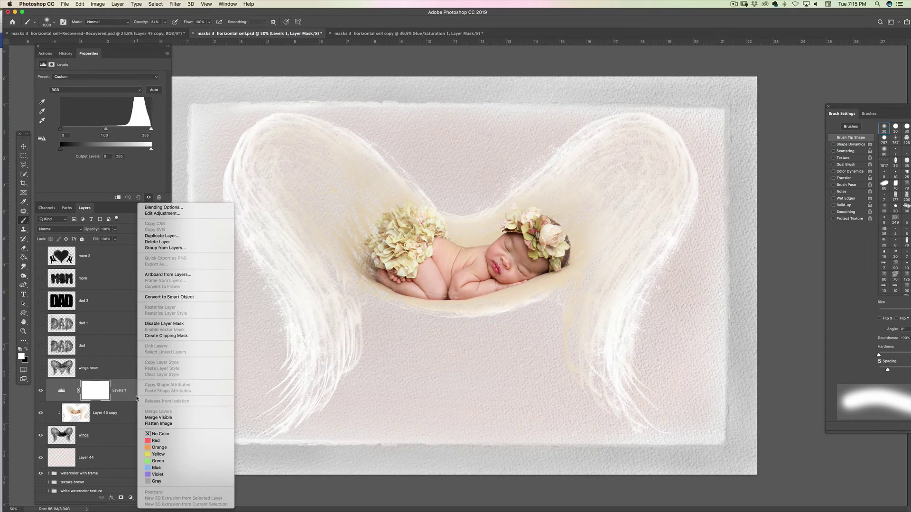
{"action": "left_click", "coordinate": [186, 337]}
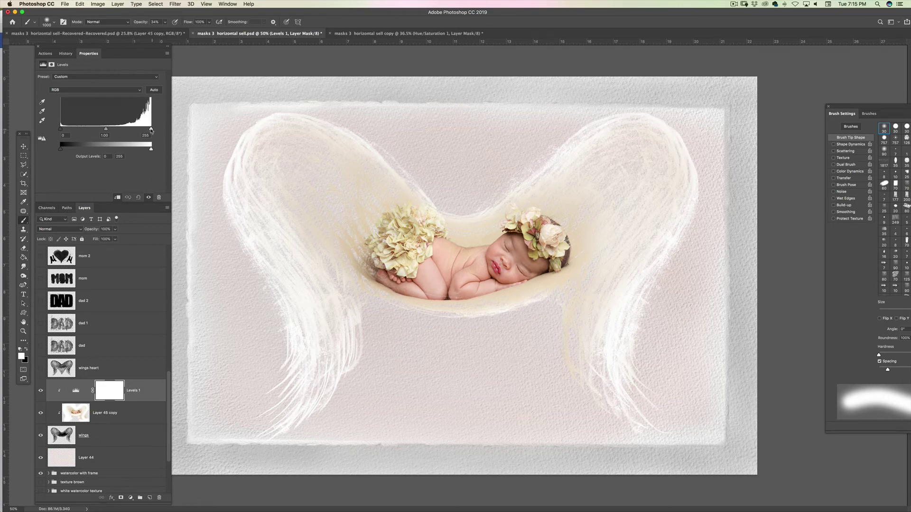
Set the first Levels adjustment's white input to about 238 and black input to 7, and compare the image with and without it.
{"action": "left_click_drag", "start_coordinate": [150, 130], "coordinate": [145, 132]}
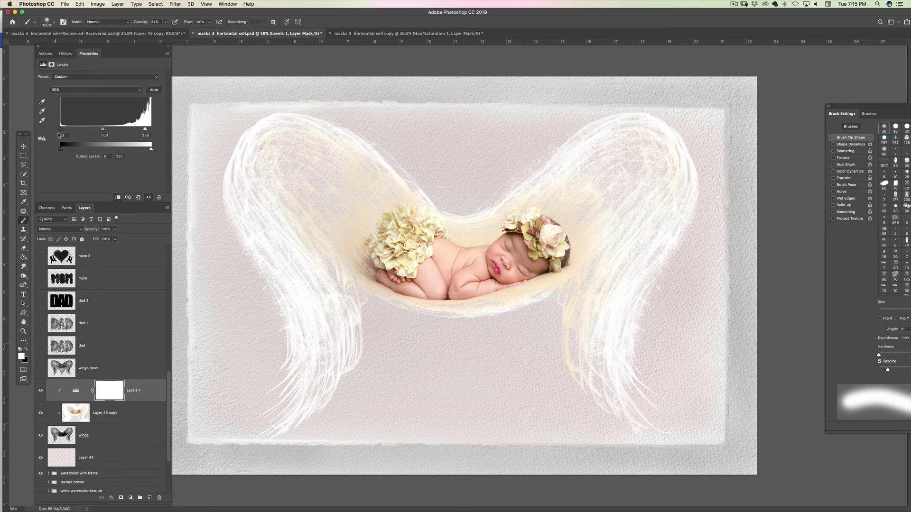
{"action": "left_click_drag", "start_coordinate": [61, 130], "coordinate": [63, 130]}
{"action": "left_click", "coordinate": [39, 391]}
{"action": "left_click", "coordinate": [40, 391]}
{"action": "left_click", "coordinate": [40, 391]}
{"action": "left_click", "coordinate": [40, 390]}
Add a second Levels adjustment clipped to the wings and brighten its midtones to 1.31.
{"action": "left_click", "coordinate": [130, 497]}
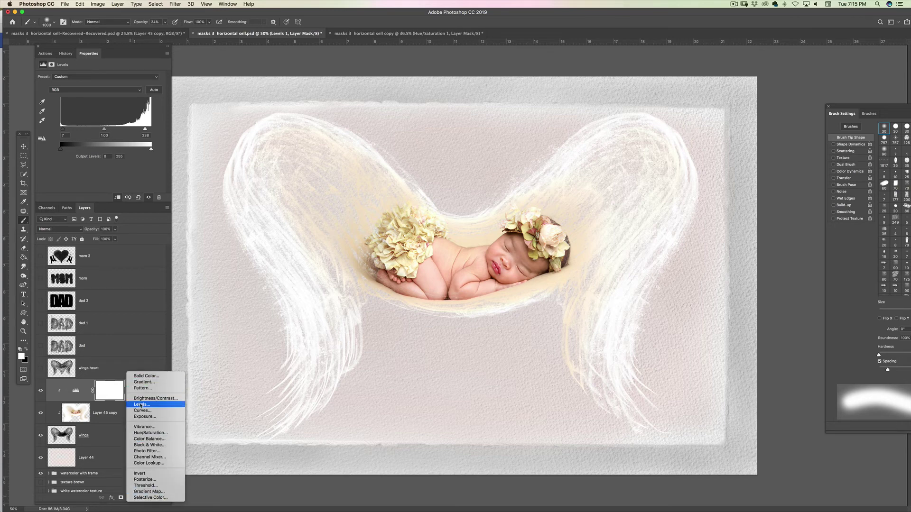
{"action": "left_click", "coordinate": [141, 404]}
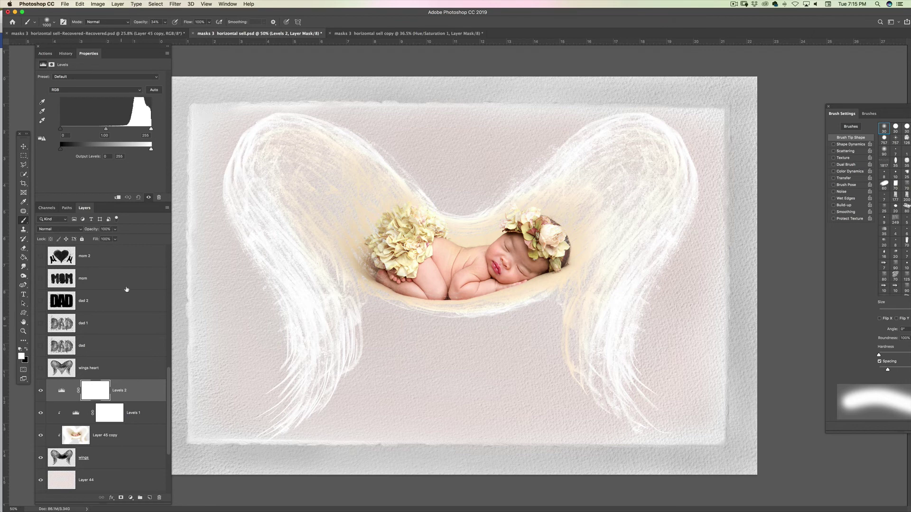
{"action": "left_click", "coordinate": [118, 198]}
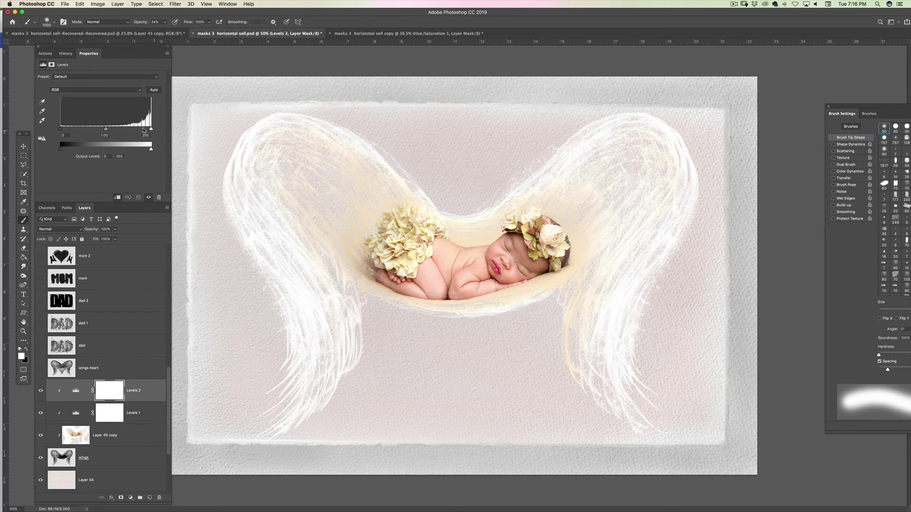
{"action": "left_click_drag", "start_coordinate": [105, 130], "coordinate": [97, 129]}
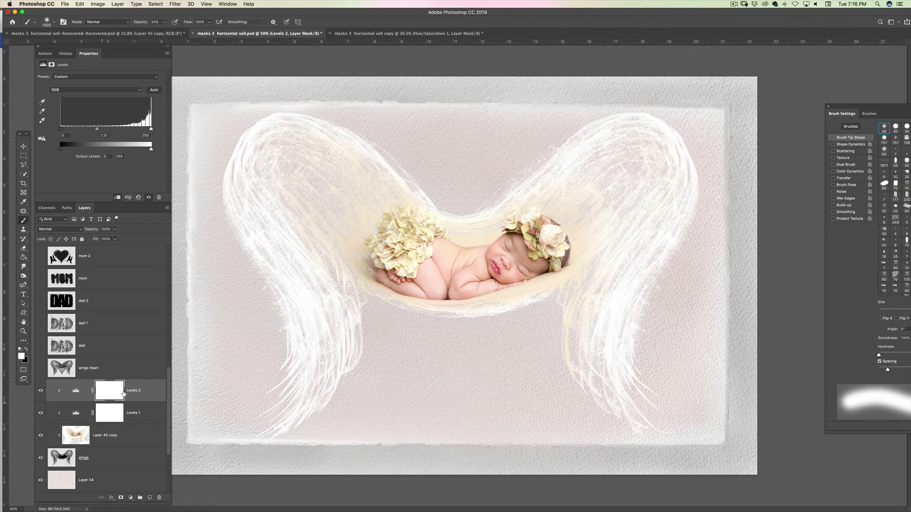
Invert the second Levels mask to black and paint the brightening back over the baby's face with a smaller brush at about 56% opacity.
{"action": "left_click", "coordinate": [98, 4]}
{"action": "mouse_move", "coordinate": [124, 24]}
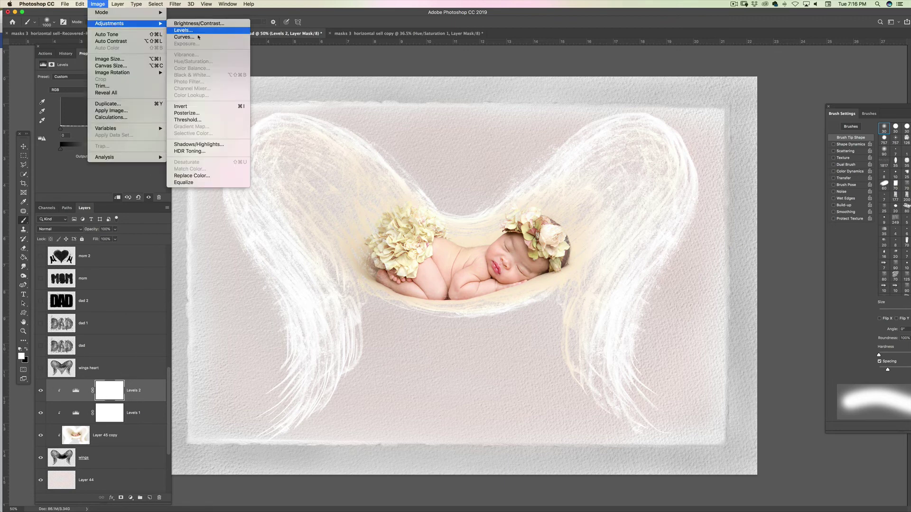
{"action": "left_click", "coordinate": [185, 109]}
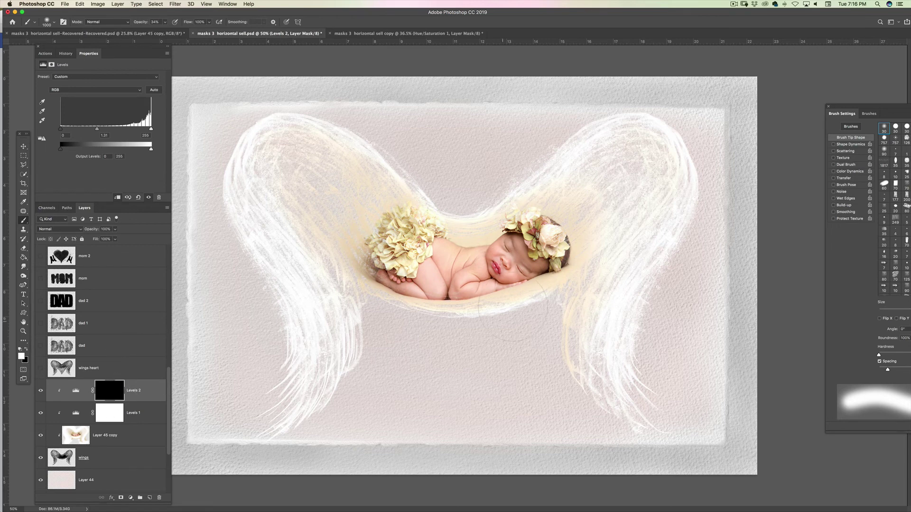
{"action": "key", "text": "bracketleft"}
{"action": "key", "text": "["}
{"action": "key", "text": "["}
{"action": "key", "text": "["}
{"action": "key", "text": "["}
{"action": "key", "text": "["}
{"action": "key", "text": "["}
{"action": "mouse_move", "coordinate": [137, 22]}
{"action": "left_mouse_down"}
{"action": "mouse_move", "coordinate": [168, 22]}
{"action": "mouse_move", "coordinate": [126, 23]}
{"action": "left_mouse_up"}
{"action": "left_click", "coordinate": [541, 265]}
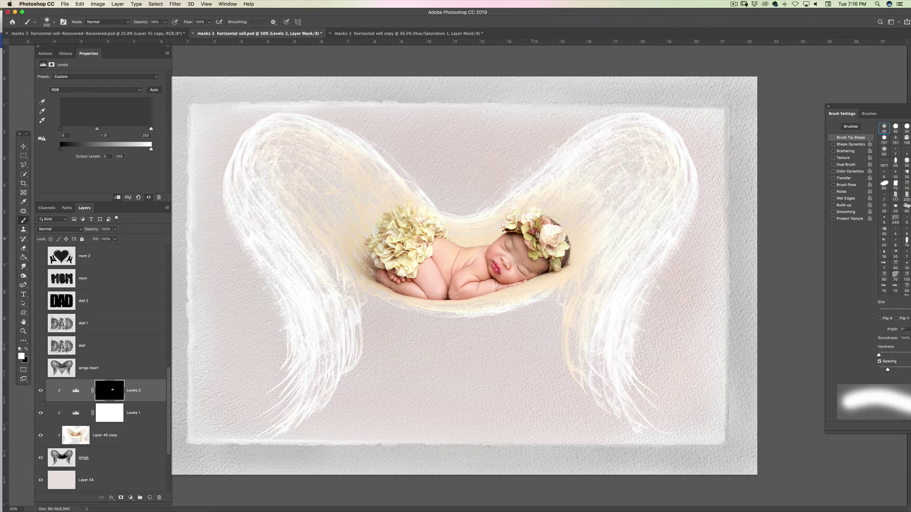
{"action": "left_click", "coordinate": [521, 266]}
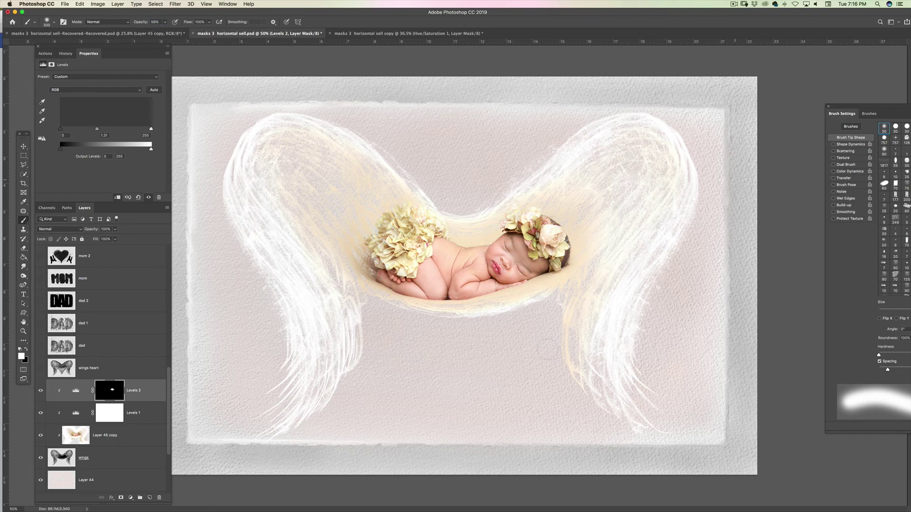
Add a Hue/Saturation adjustment clipped to the wings and shift its Yellows hue into negative values toward peach.
{"action": "key", "text": "z"}
{"action": "mouse_move", "coordinate": [584, 299]}
{"action": "left_mouse_down"}
{"action": "mouse_move", "coordinate": [545, 303]}
{"action": "mouse_move", "coordinate": [604, 284]}
{"action": "left_mouse_up"}
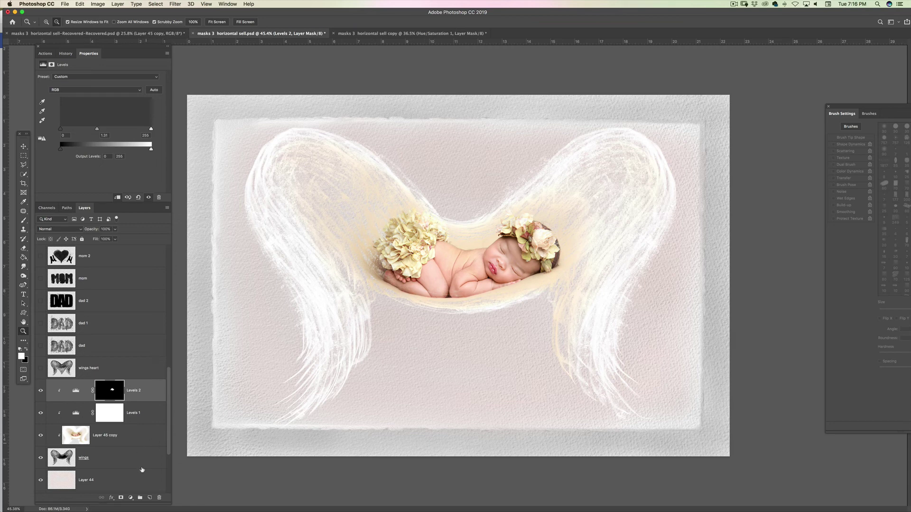
{"action": "left_click", "coordinate": [131, 498]}
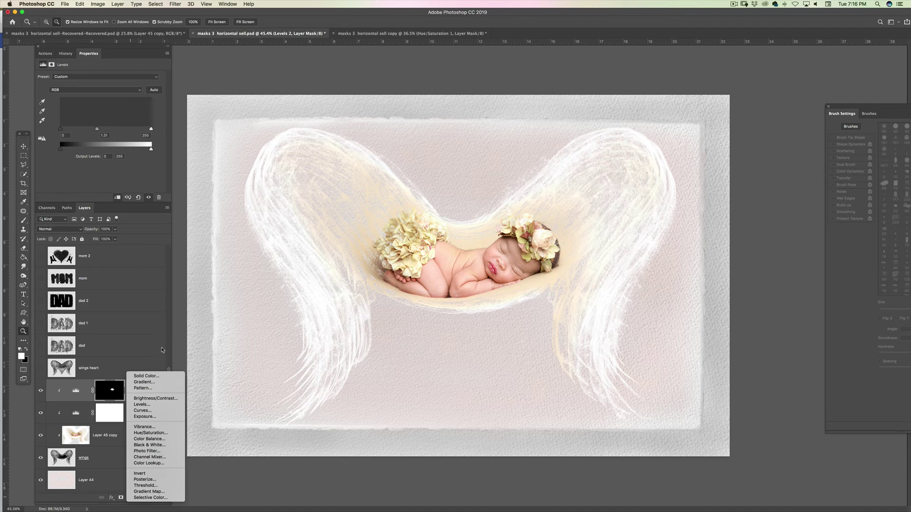
{"action": "left_click", "coordinate": [150, 433]}
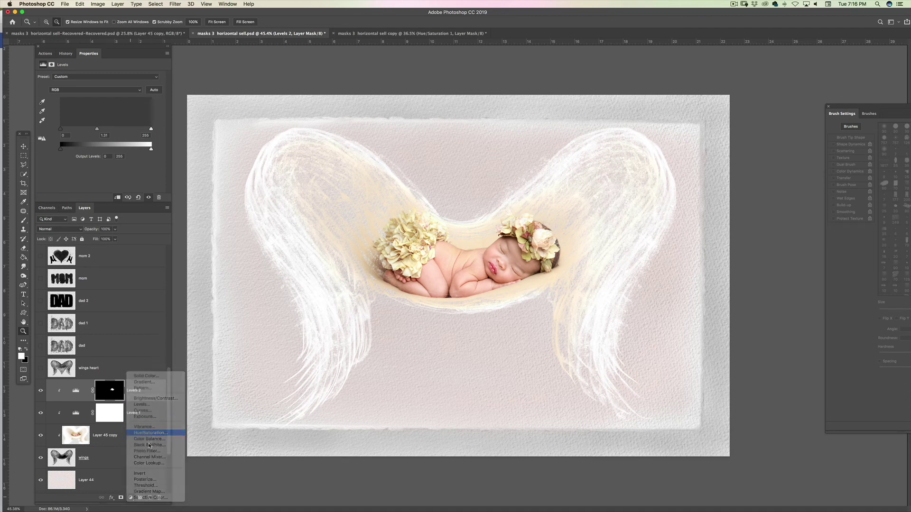
{"action": "left_click", "coordinate": [118, 198]}
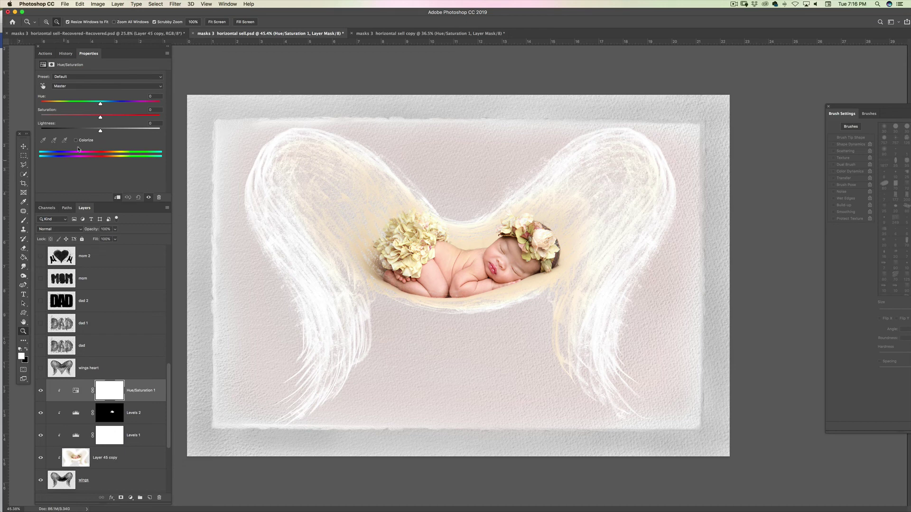
{"action": "left_click", "coordinate": [95, 86]}
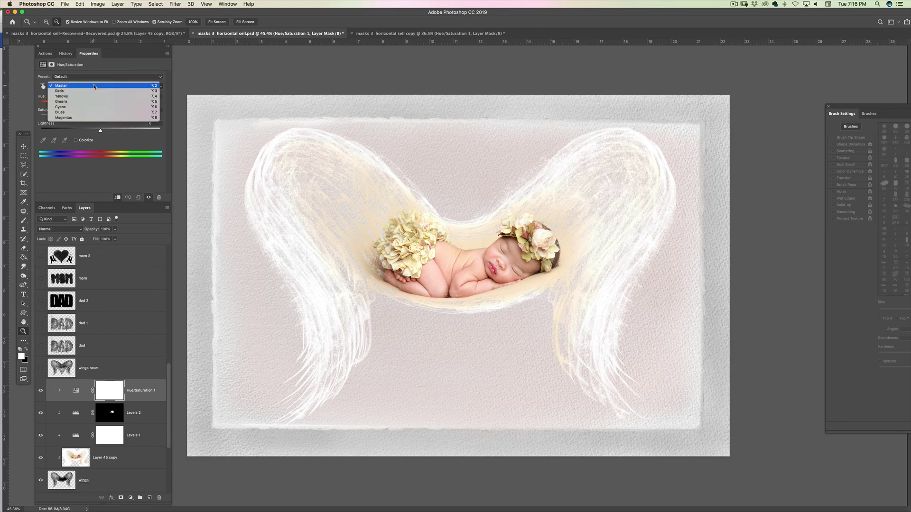
{"action": "left_click", "coordinate": [71, 97]}
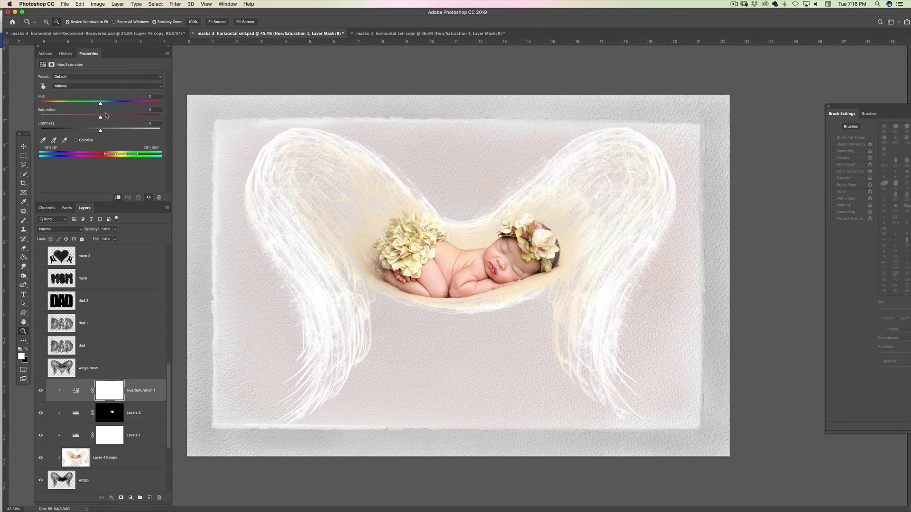
{"action": "left_click_drag", "start_coordinate": [98, 104], "coordinate": [93, 103]}
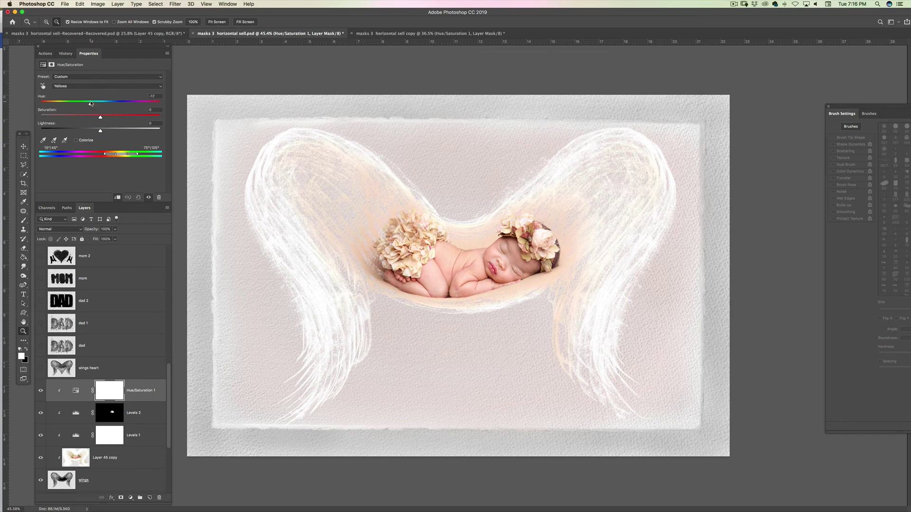
Paint black over the baby on the Hue/Saturation mask and slightly lower the adjustment layer's opacity.
{"action": "left_click", "coordinate": [111, 399]}
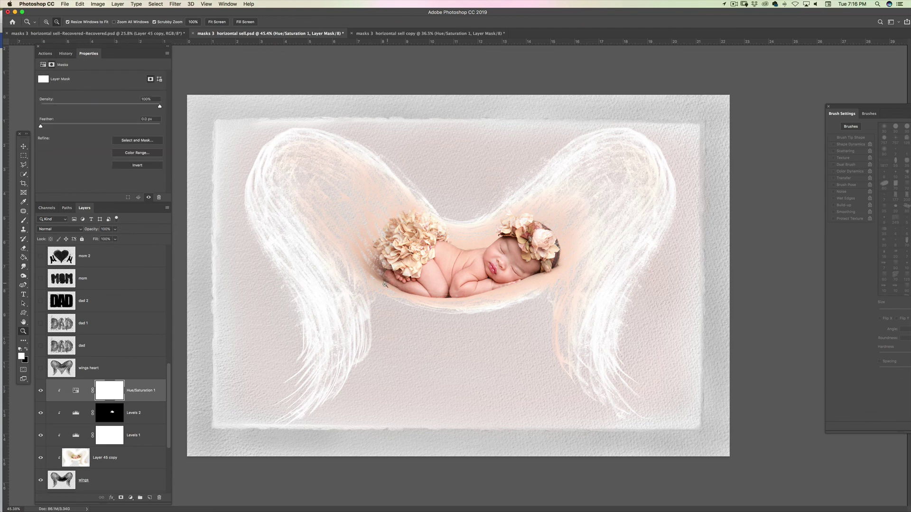
{"action": "key", "text": "b"}
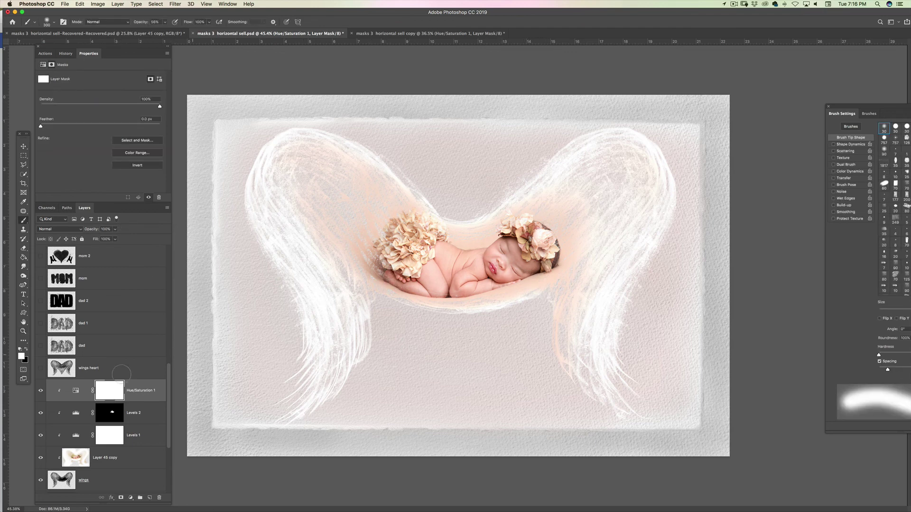
{"action": "key", "text": "x"}
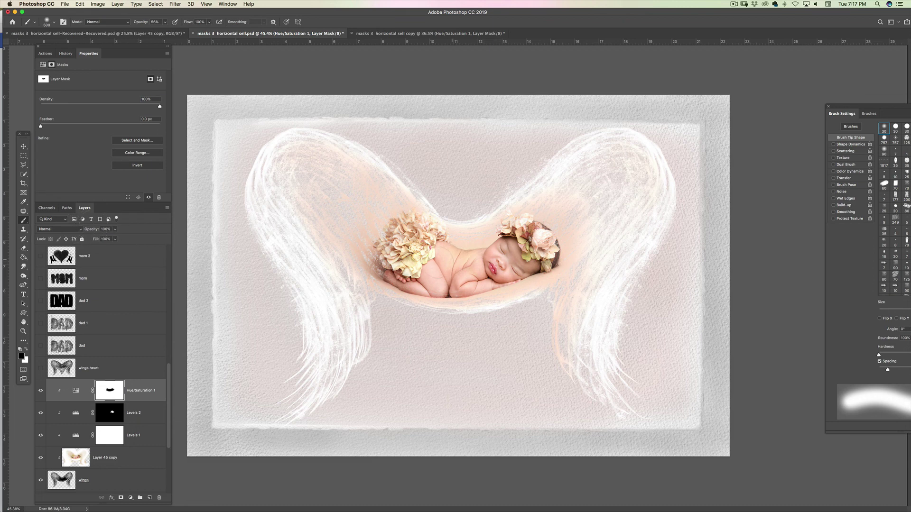
{"action": "left_click_drag", "start_coordinate": [98, 231], "coordinate": [92, 231]}
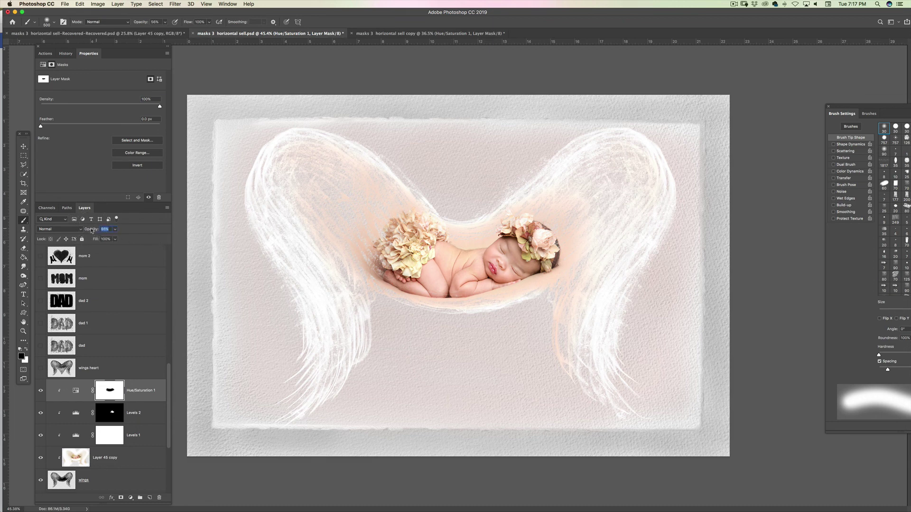